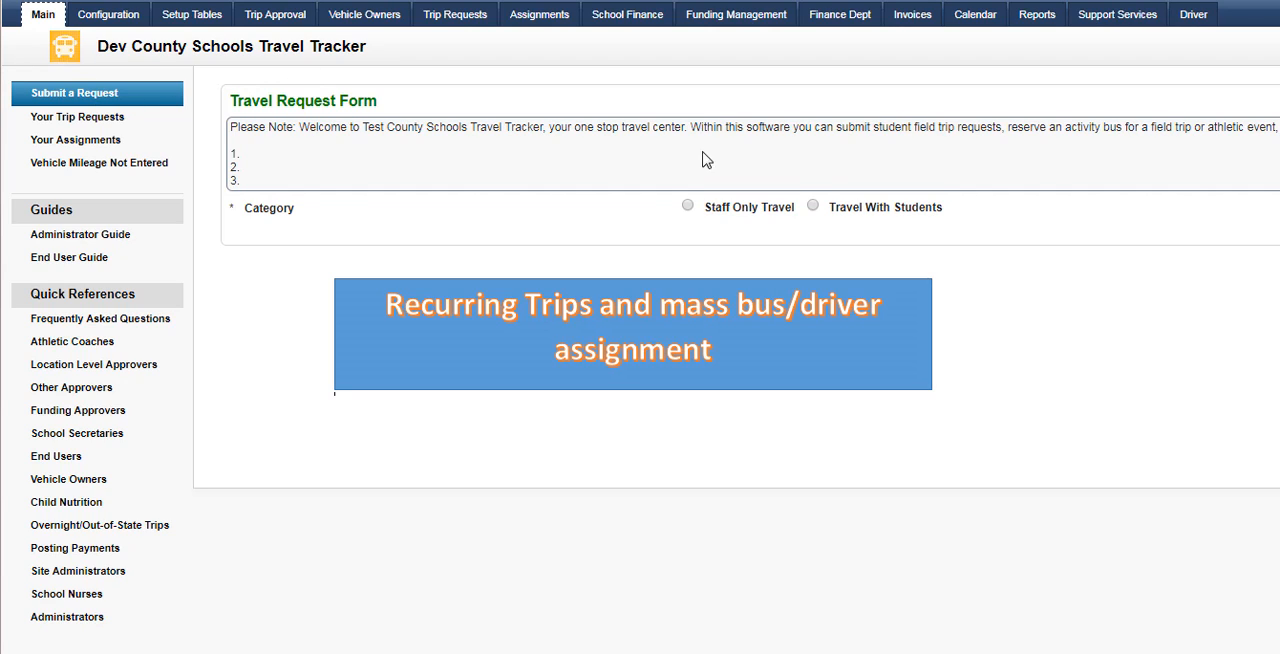
# Set the travel request's category to Travel With Students and the type of trip to Special Needs
pyautogui.click(813, 208)
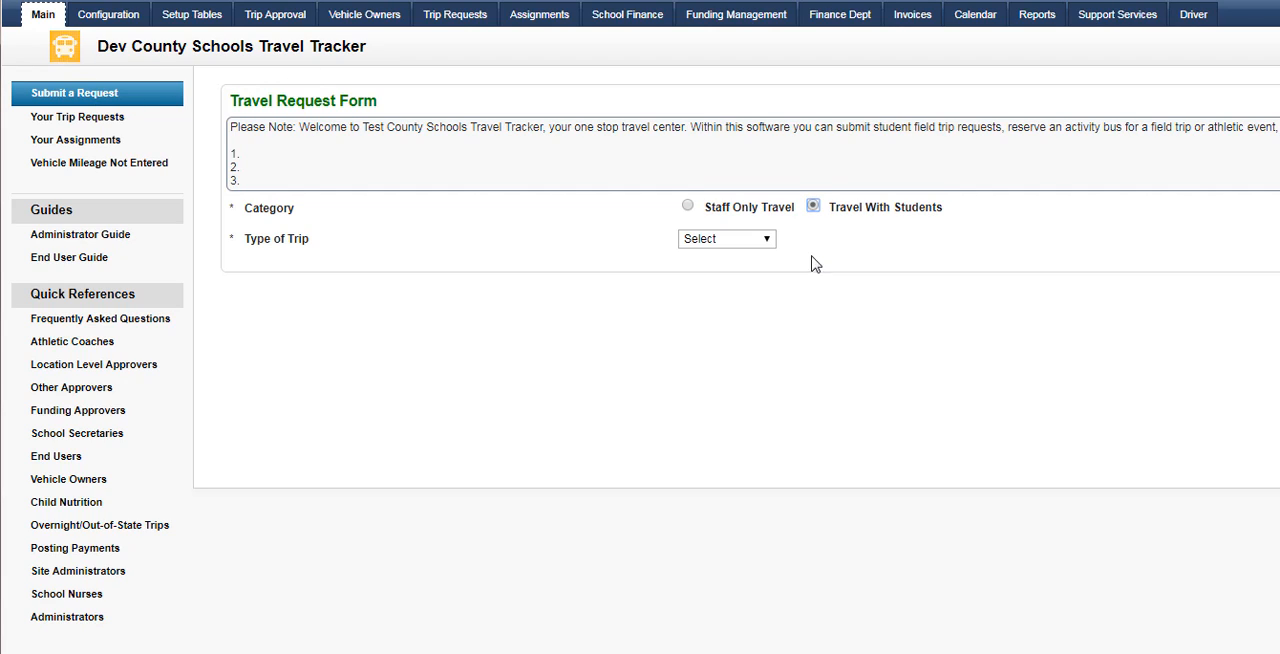
pyautogui.click(762, 246)
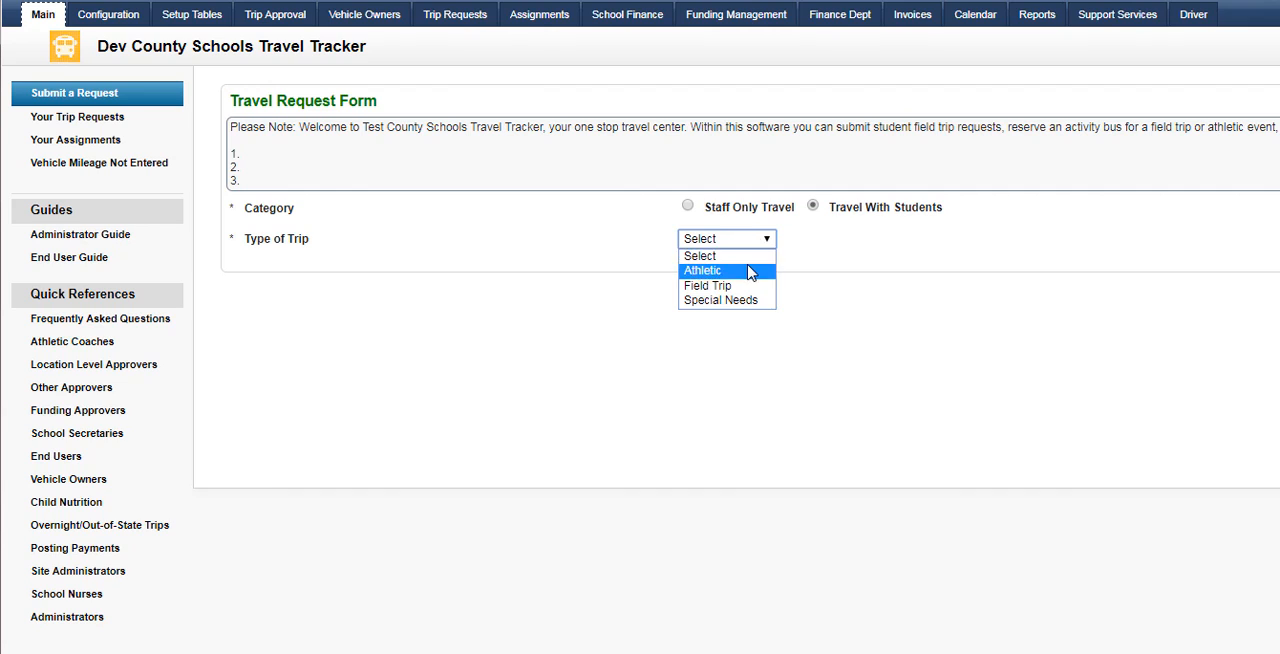
pyautogui.click(752, 264)
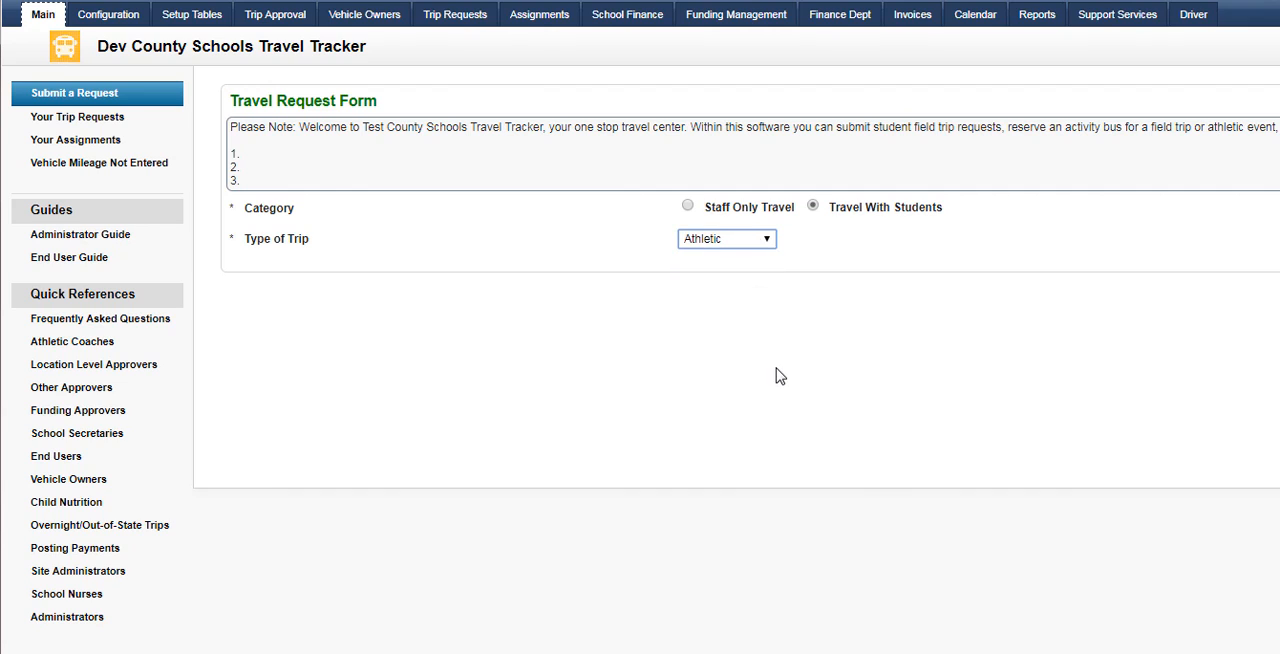
pyautogui.click(760, 240)
pyautogui.click(720, 303)
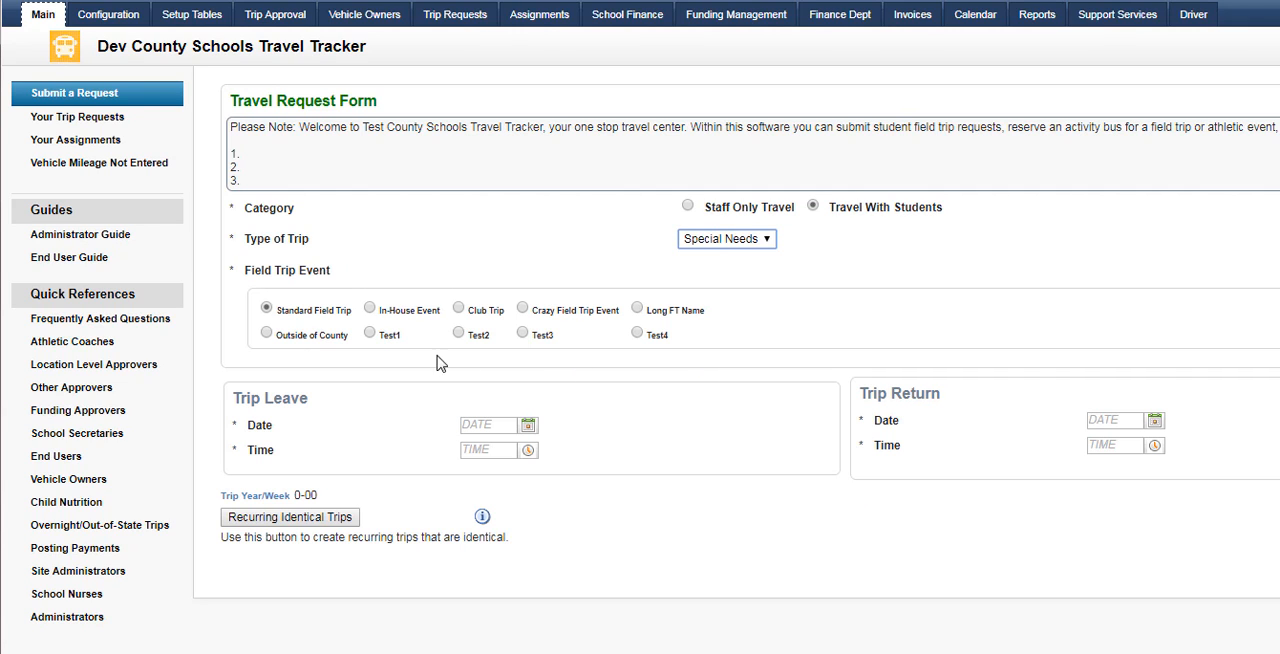
# Set the trip's leave date to 10/2/2017 and its leave time to 3:00 PM
pyautogui.click(529, 426)
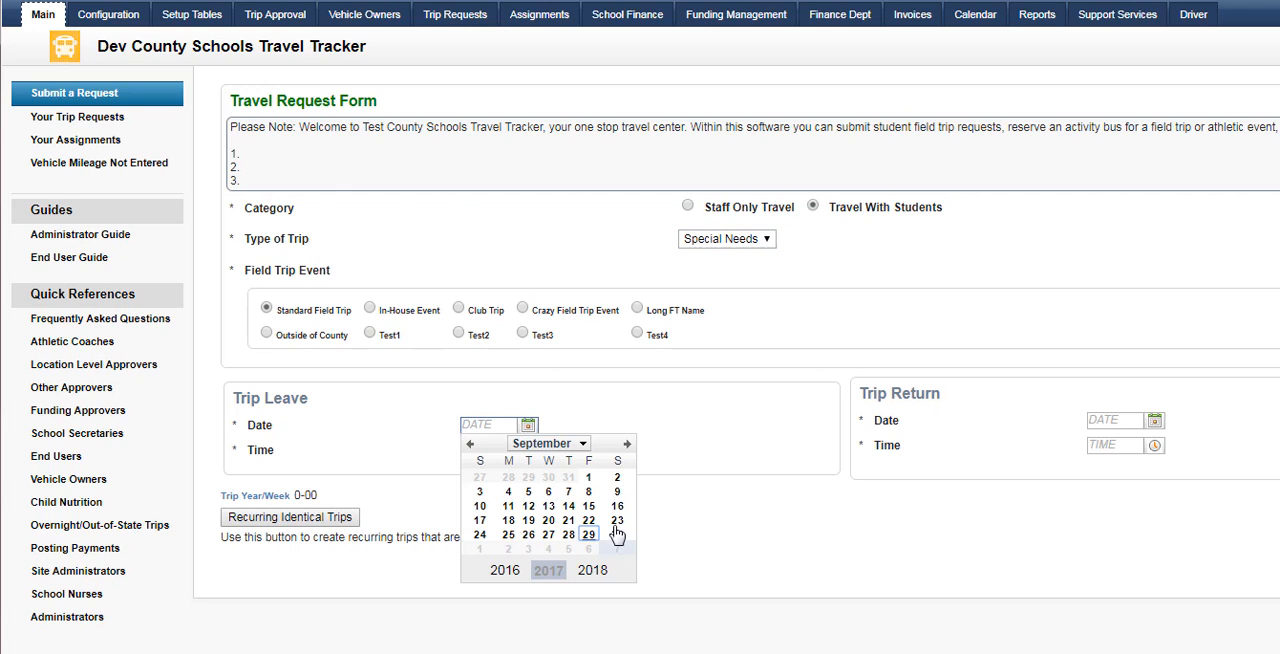
pyautogui.click(628, 442)
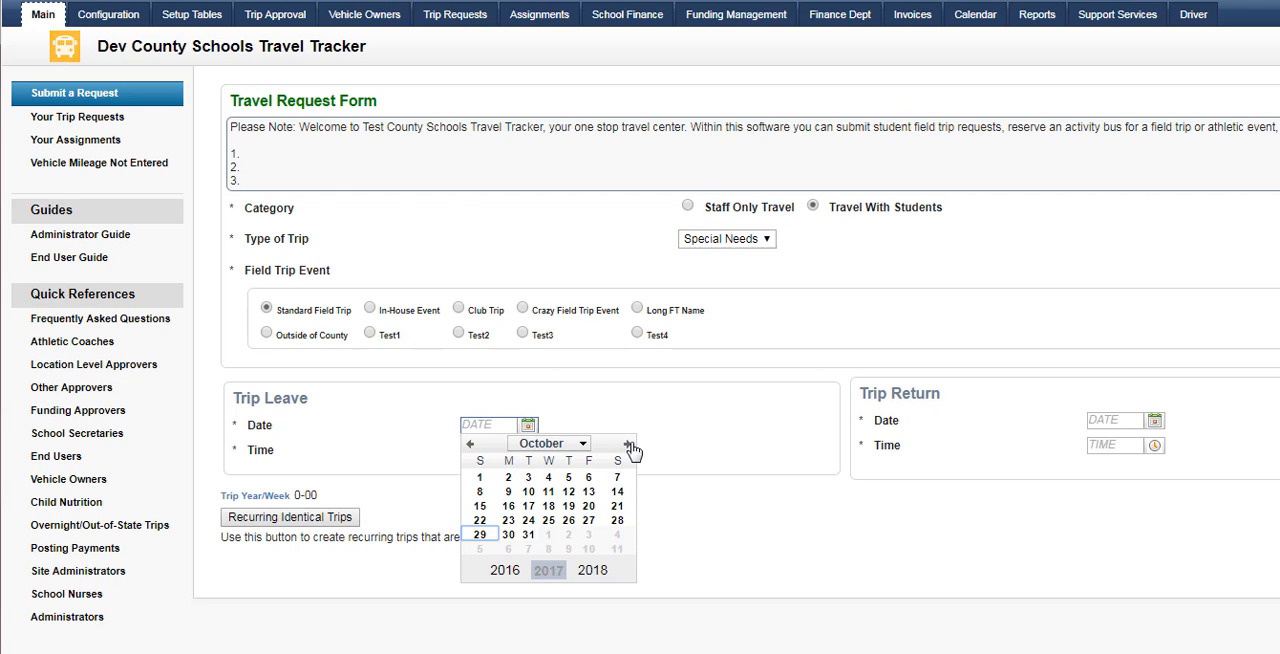
pyautogui.click(509, 479)
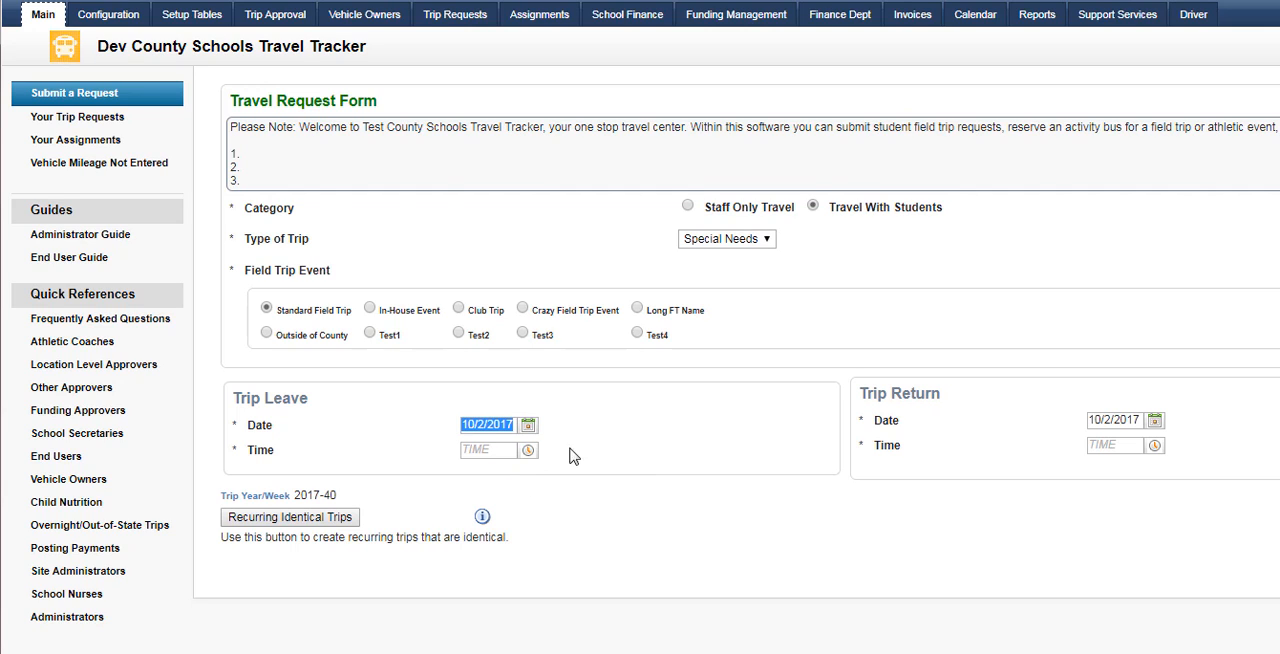
pyautogui.click(529, 452)
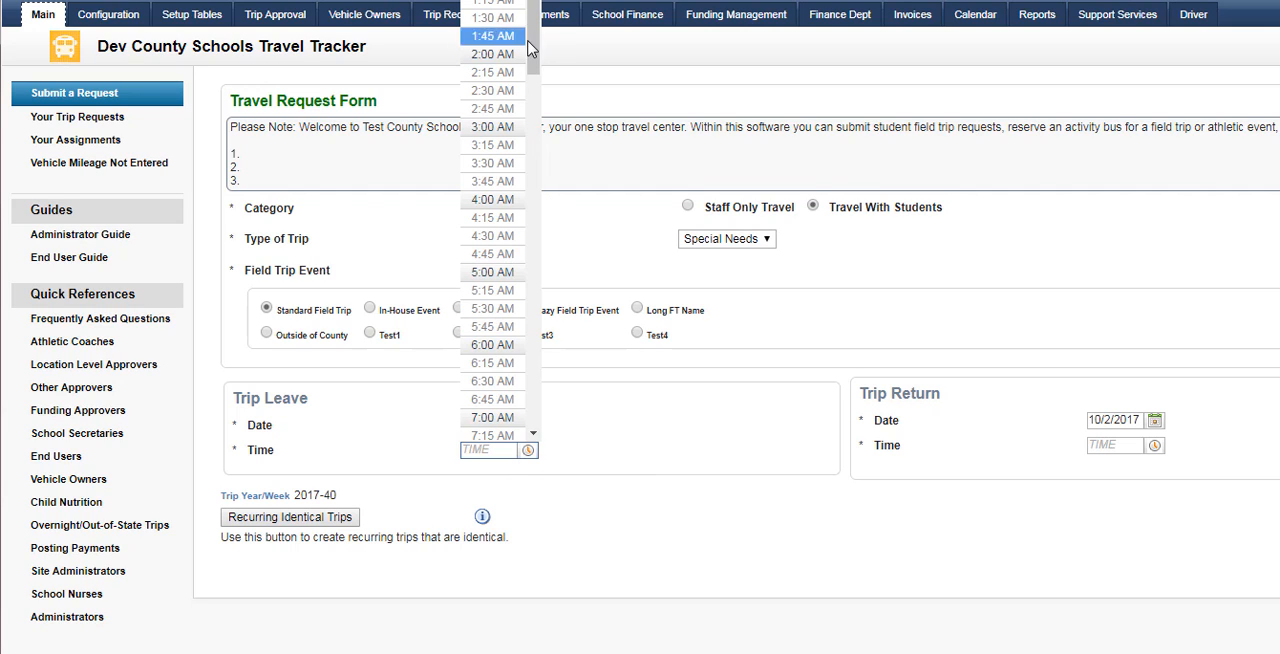
pyautogui.scroll(-1, 530, 193)
pyautogui.scroll(-10, 495, 200)
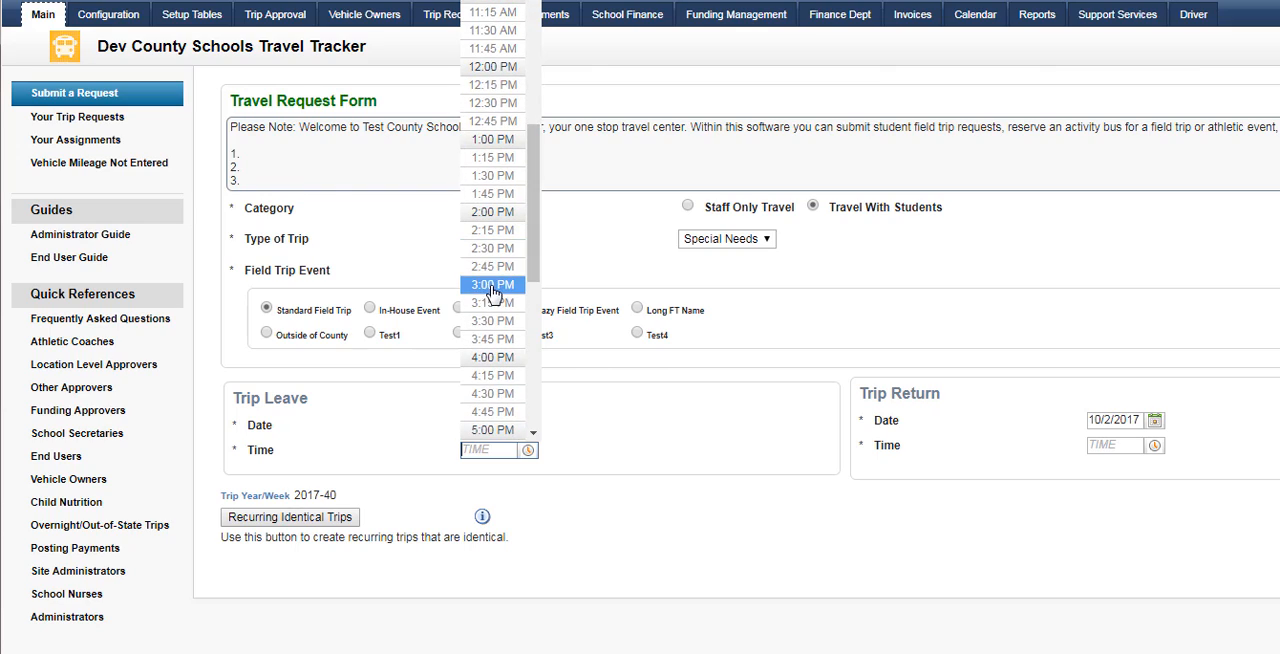
pyautogui.click(495, 284)
# Set the trip's return time to 5:00 PM
pyautogui.click(1155, 445)
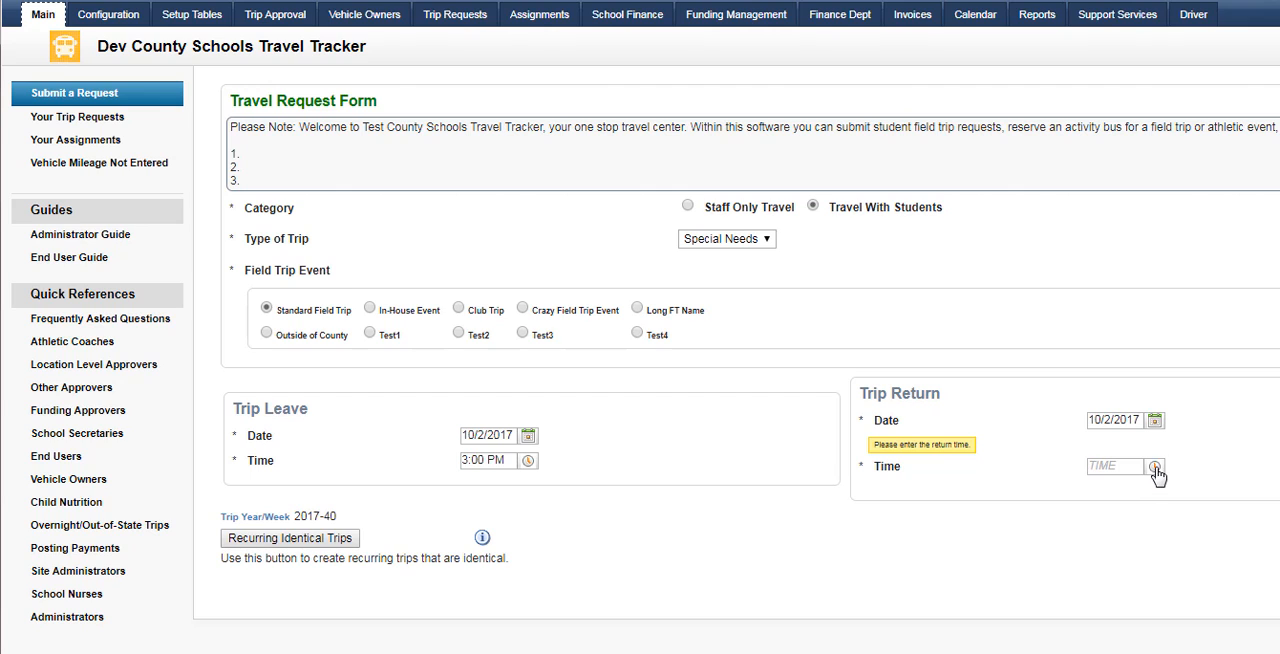
pyautogui.click(1156, 470)
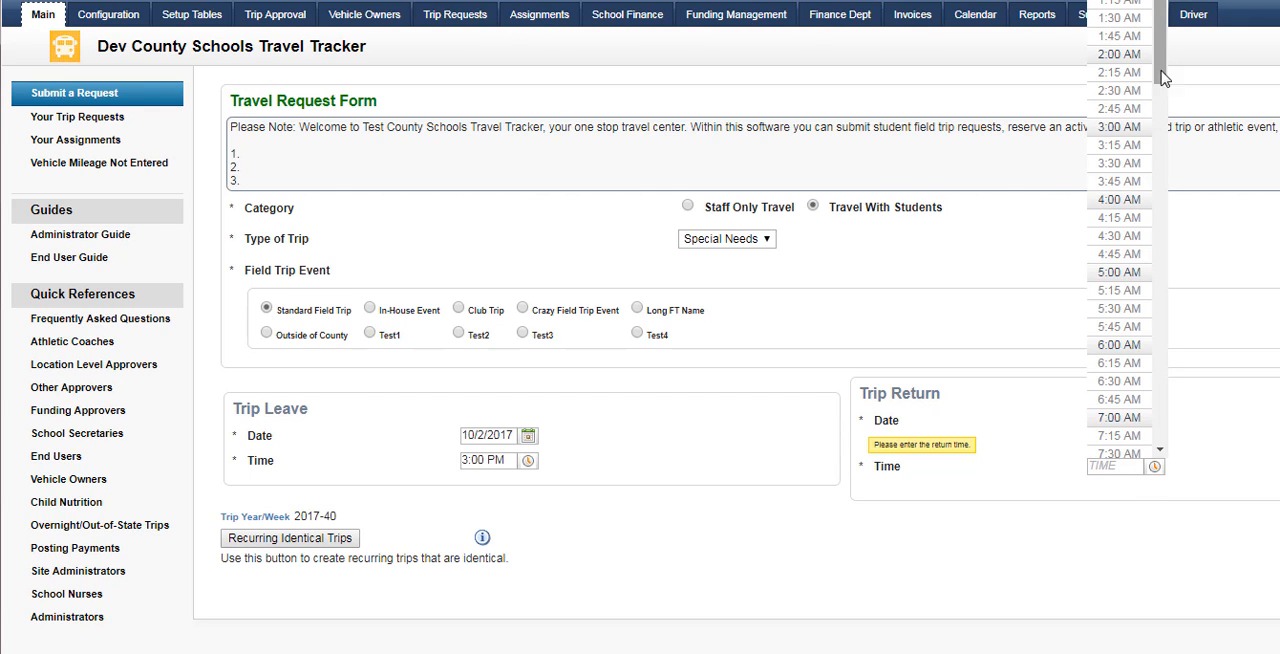
pyautogui.moveTo(1163, 77); pyautogui.dragTo(1163, 261)
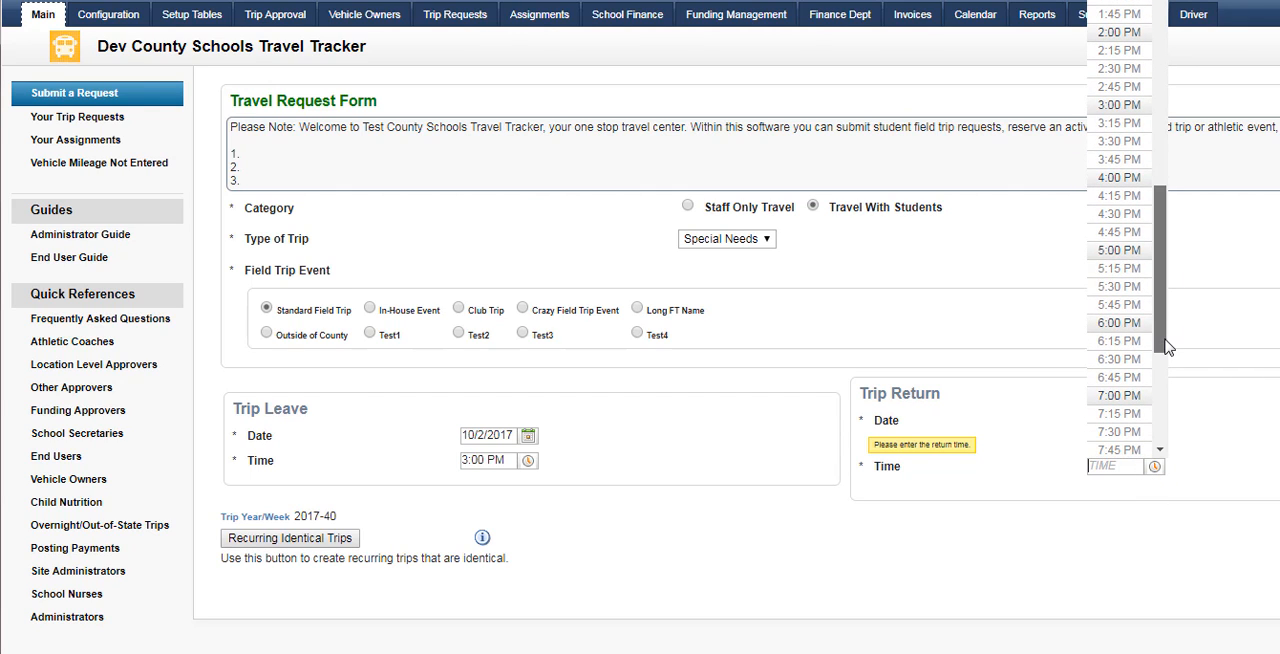
pyautogui.click(1120, 250)
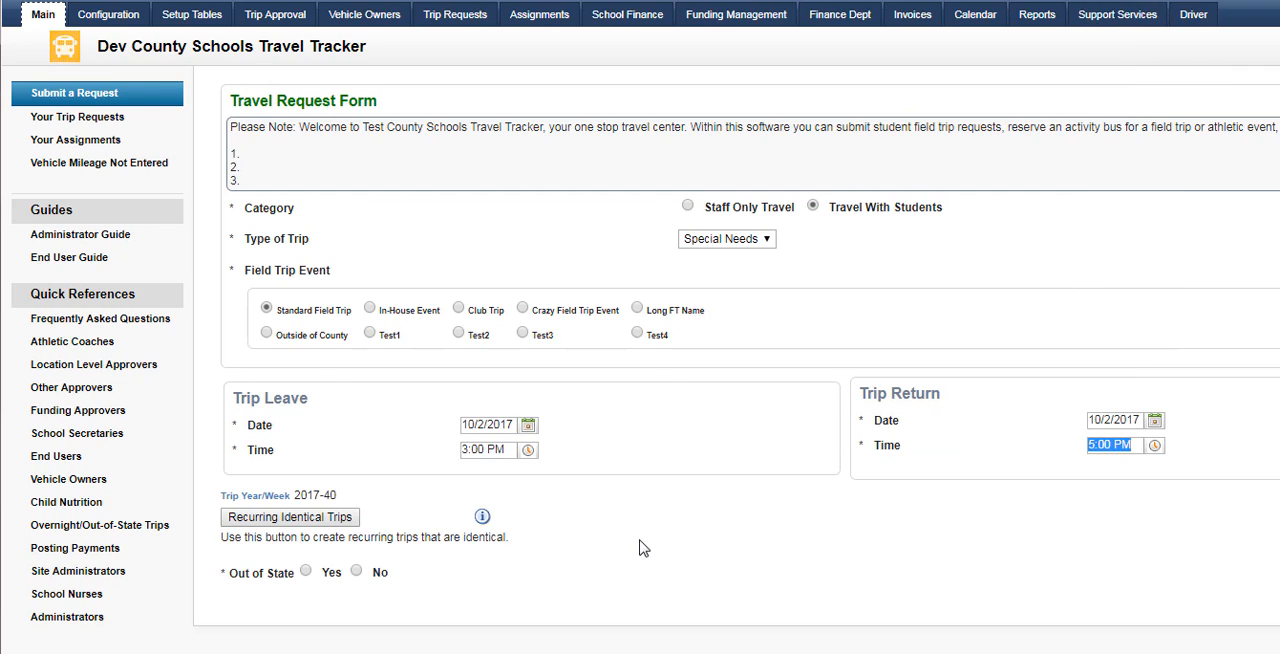
# Select October 3–6, 9–13, 16–19 and 23–27, 2017 as dates for recurring identical trips
pyautogui.scroll(-1, 660, 535)
pyautogui.scroll(-1, 683, 522)
pyautogui.click(265, 421)
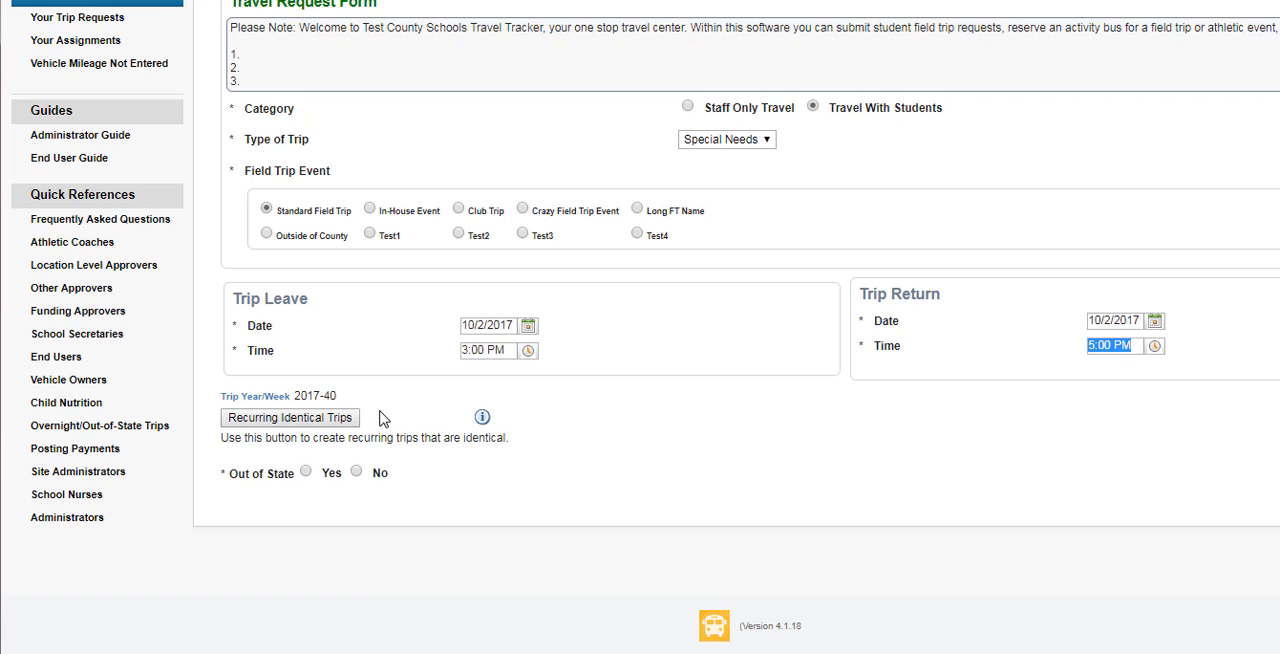
pyautogui.click(285, 423)
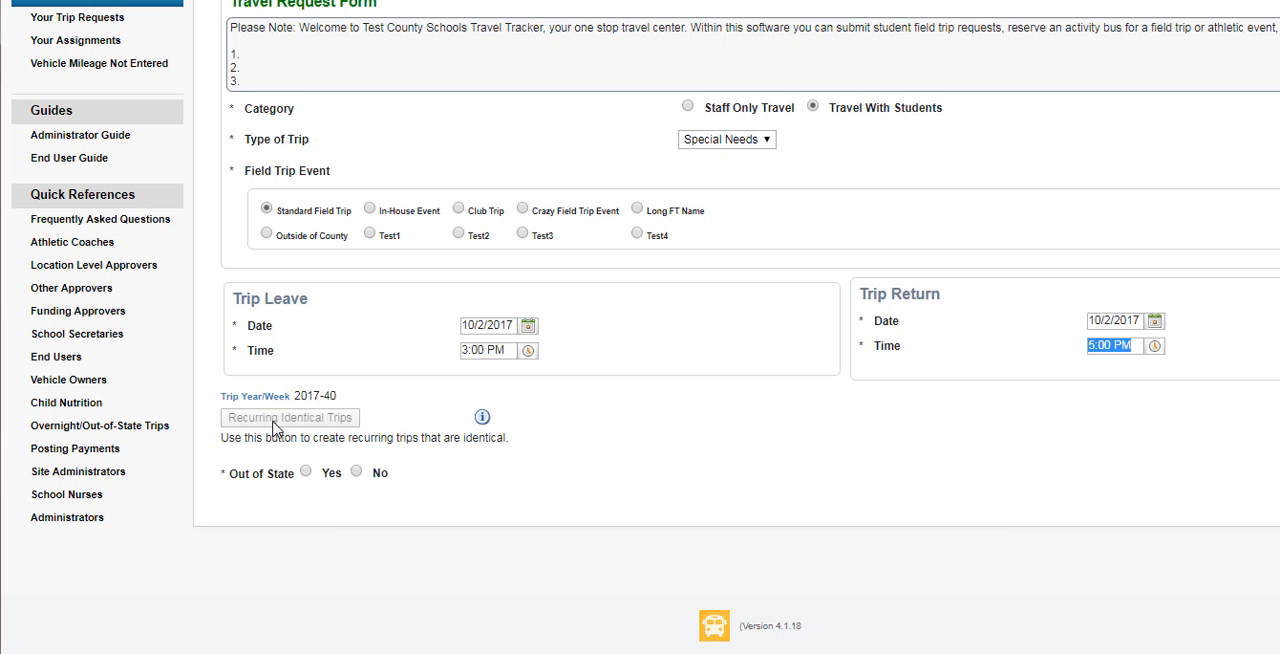
pyautogui.click(279, 424)
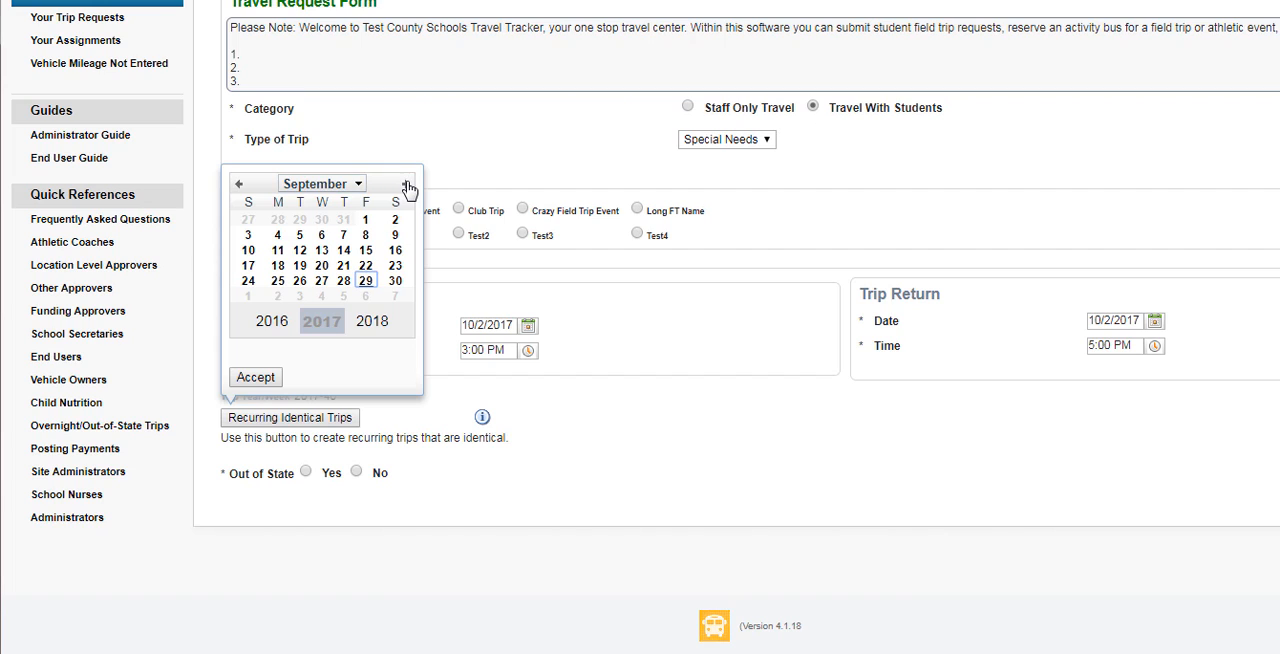
pyautogui.click(406, 185)
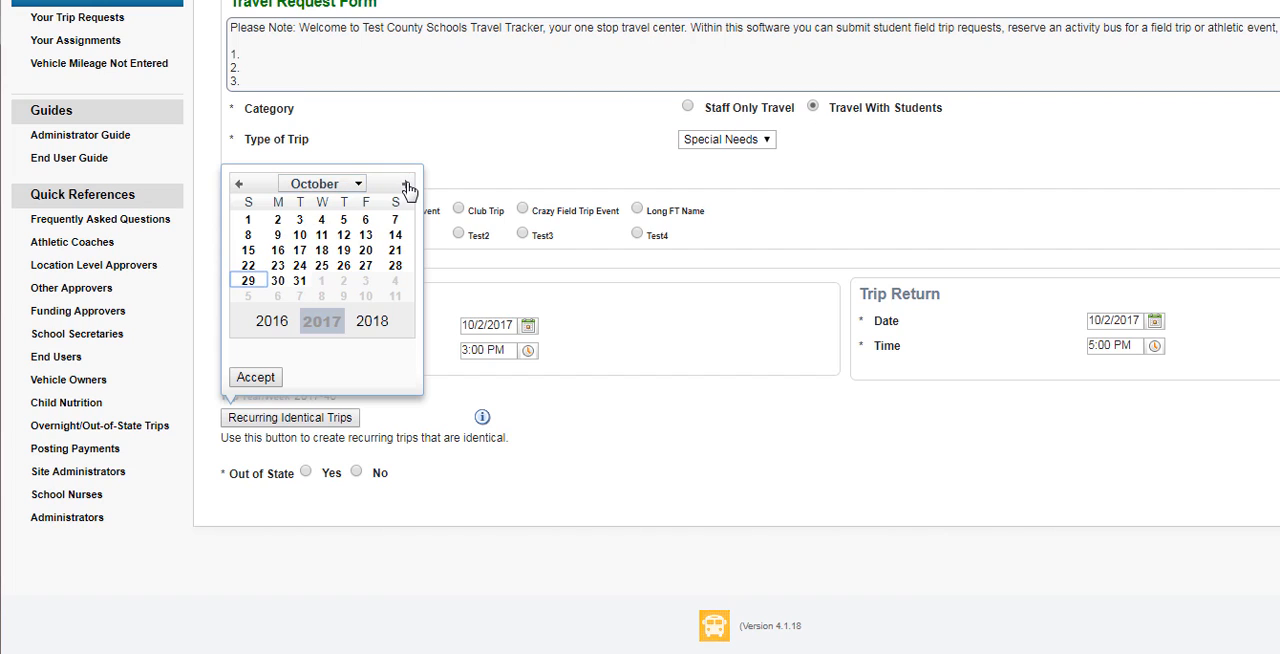
pyautogui.click(299, 219)
pyautogui.click(321, 219)
pyautogui.click(343, 219)
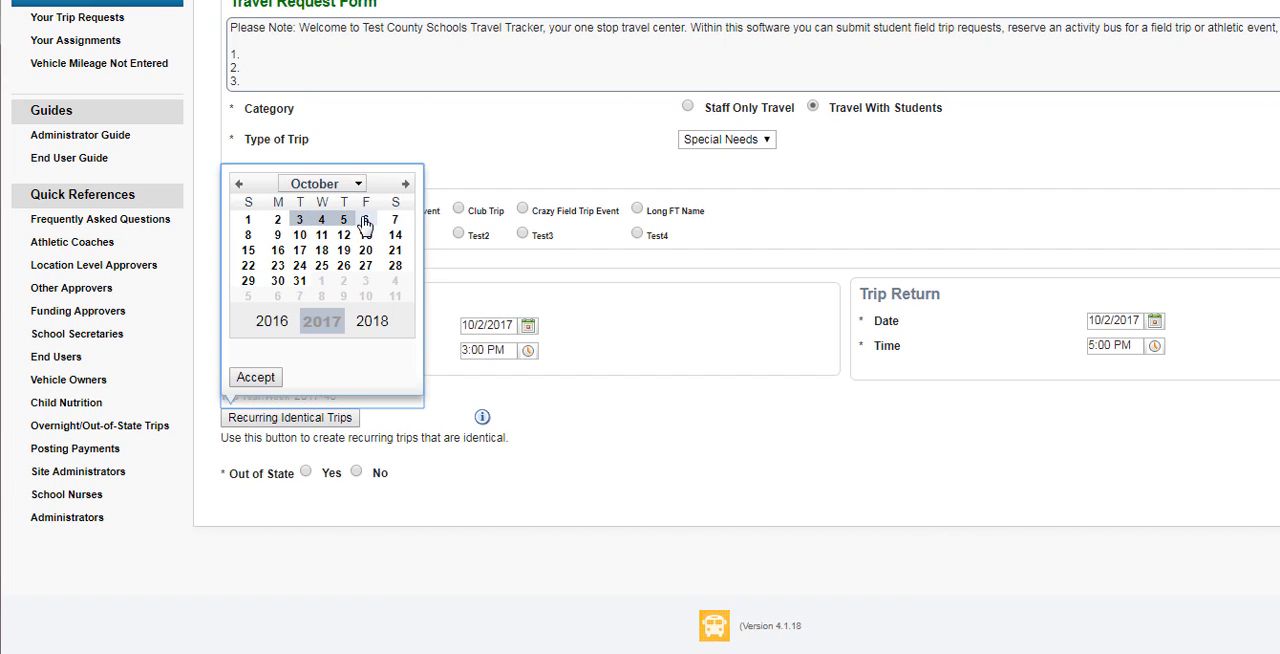
pyautogui.click(365, 219)
pyautogui.click(277, 235)
pyautogui.click(299, 235)
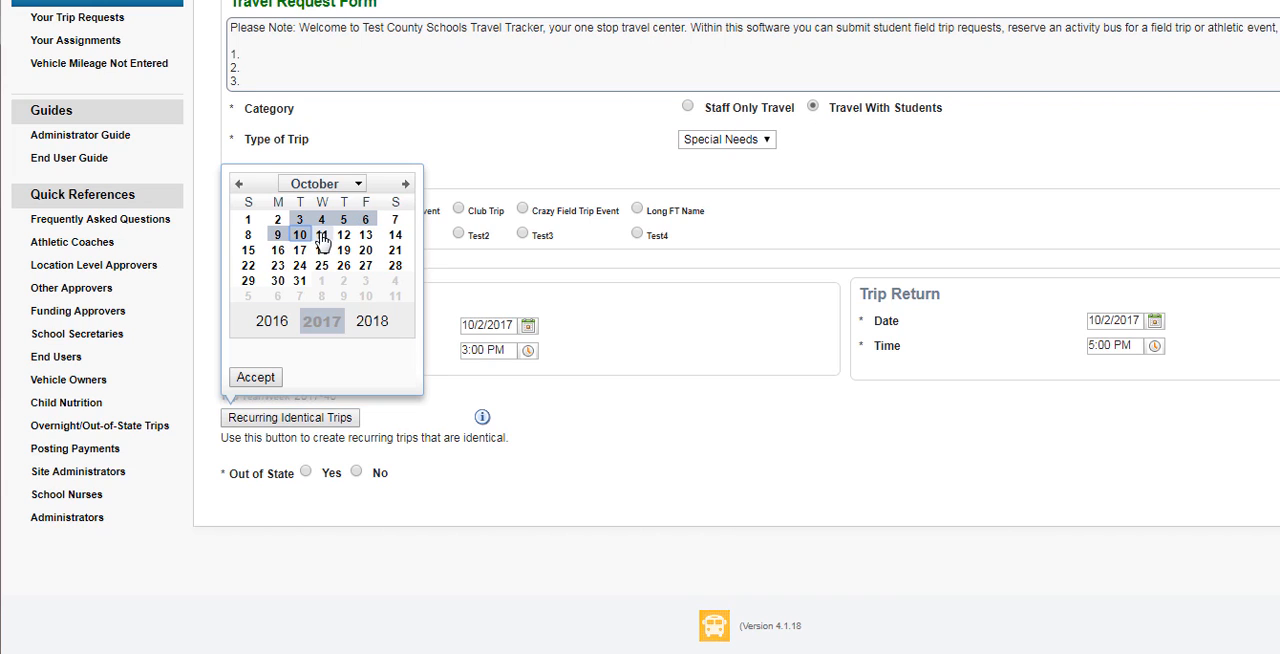
pyautogui.click(321, 235)
pyautogui.click(343, 235)
pyautogui.click(365, 235)
pyautogui.click(277, 250)
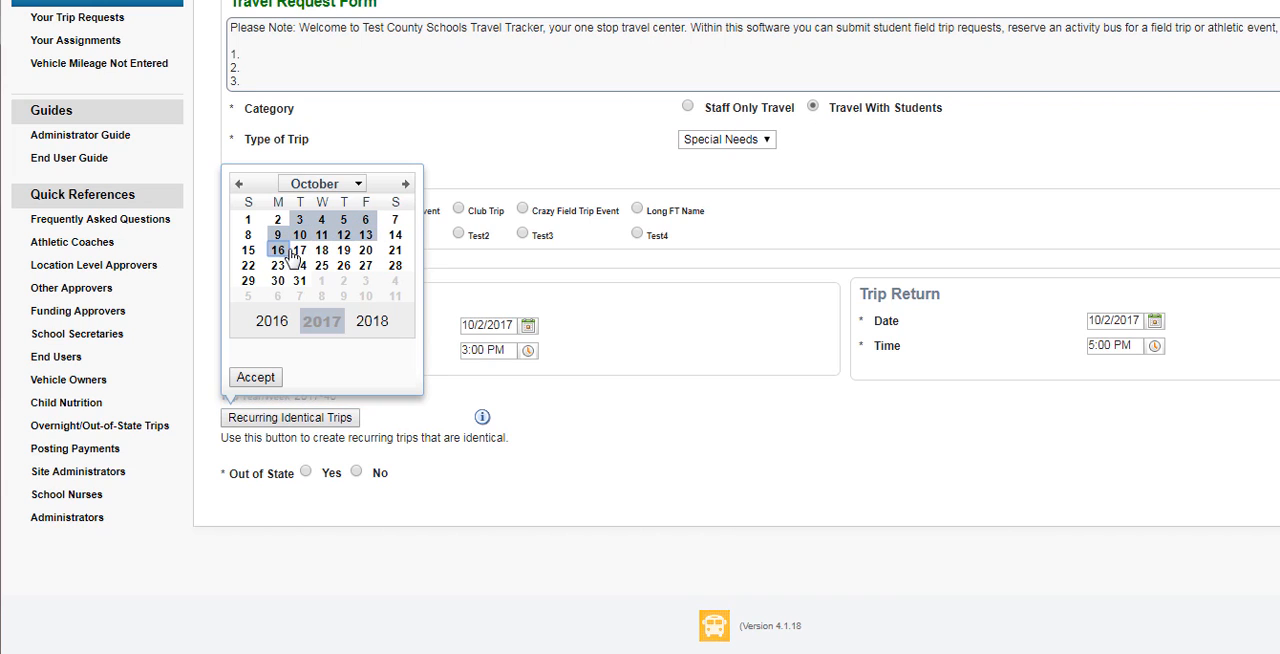
pyautogui.click(299, 250)
pyautogui.click(321, 250)
pyautogui.click(343, 250)
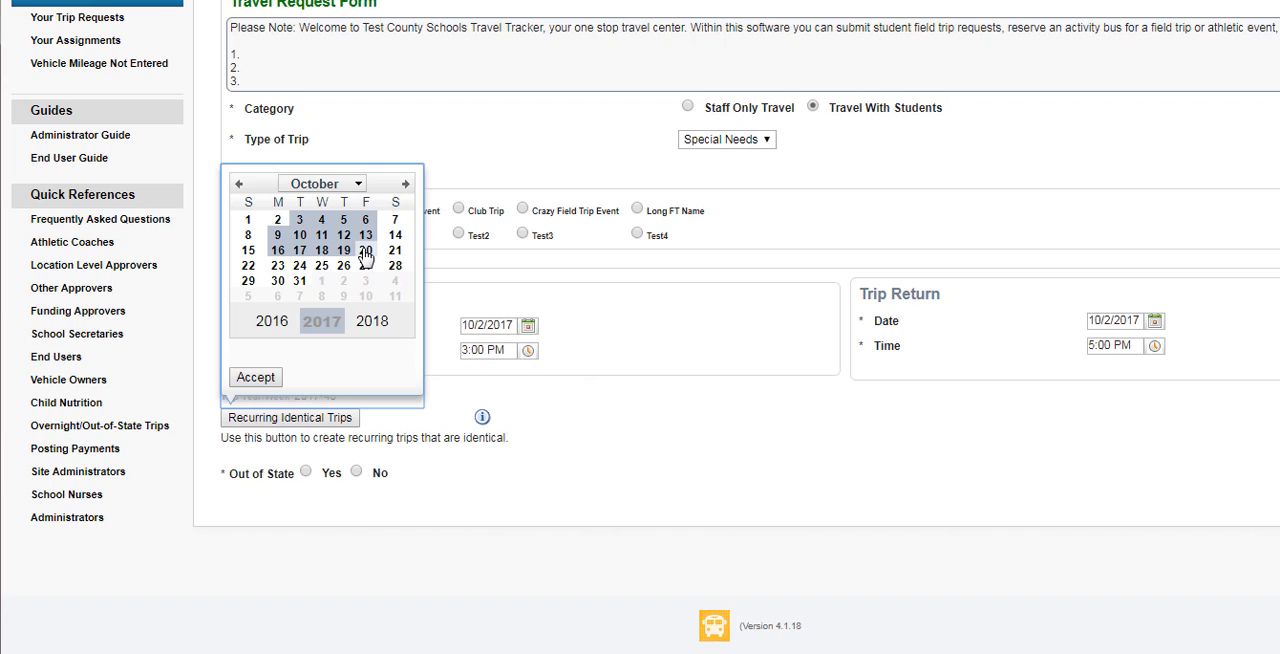
pyautogui.click(277, 265)
pyautogui.click(299, 265)
pyautogui.click(321, 265)
pyautogui.click(343, 265)
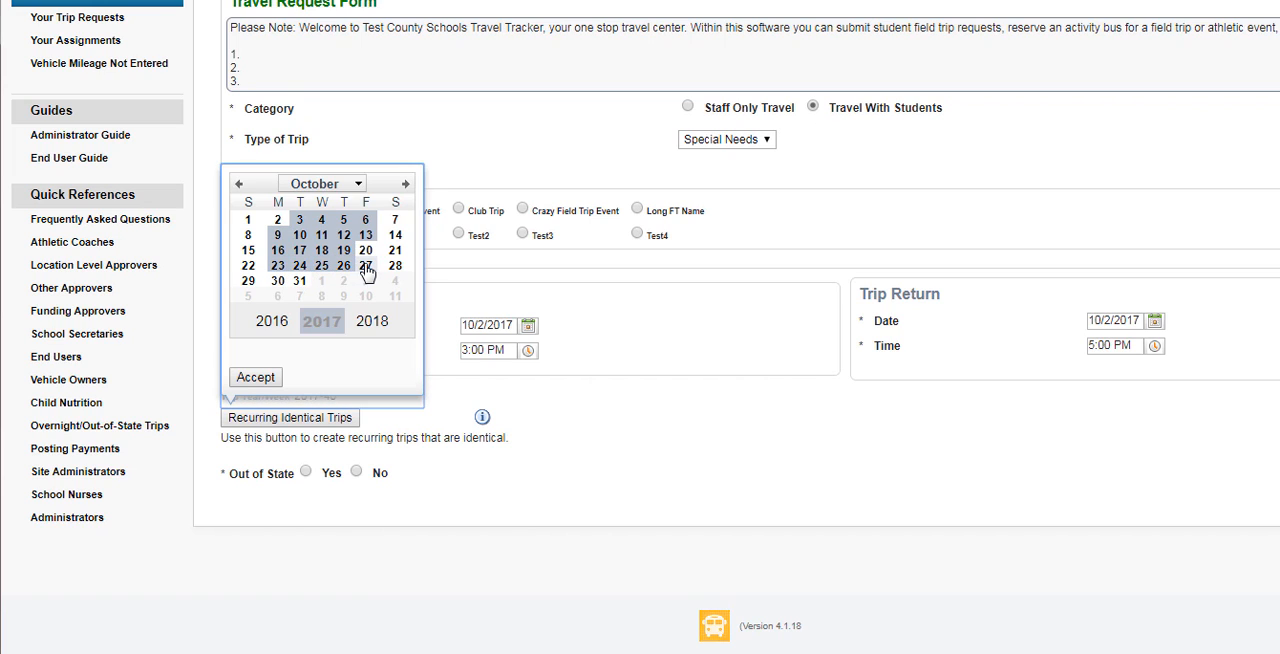
pyautogui.click(365, 265)
# Add November 1, 2 and 6–10, 2017 to the recurring trip dates and accept the selection
pyautogui.click(408, 186)
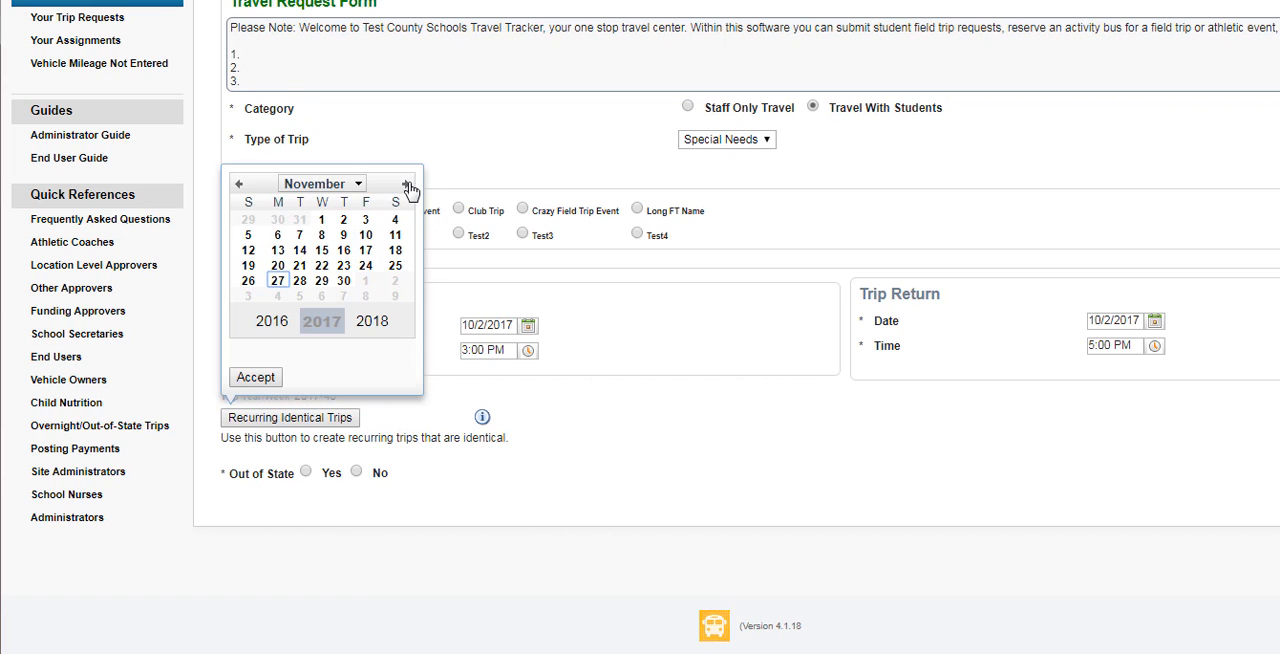
pyautogui.click(321, 220)
pyautogui.click(343, 220)
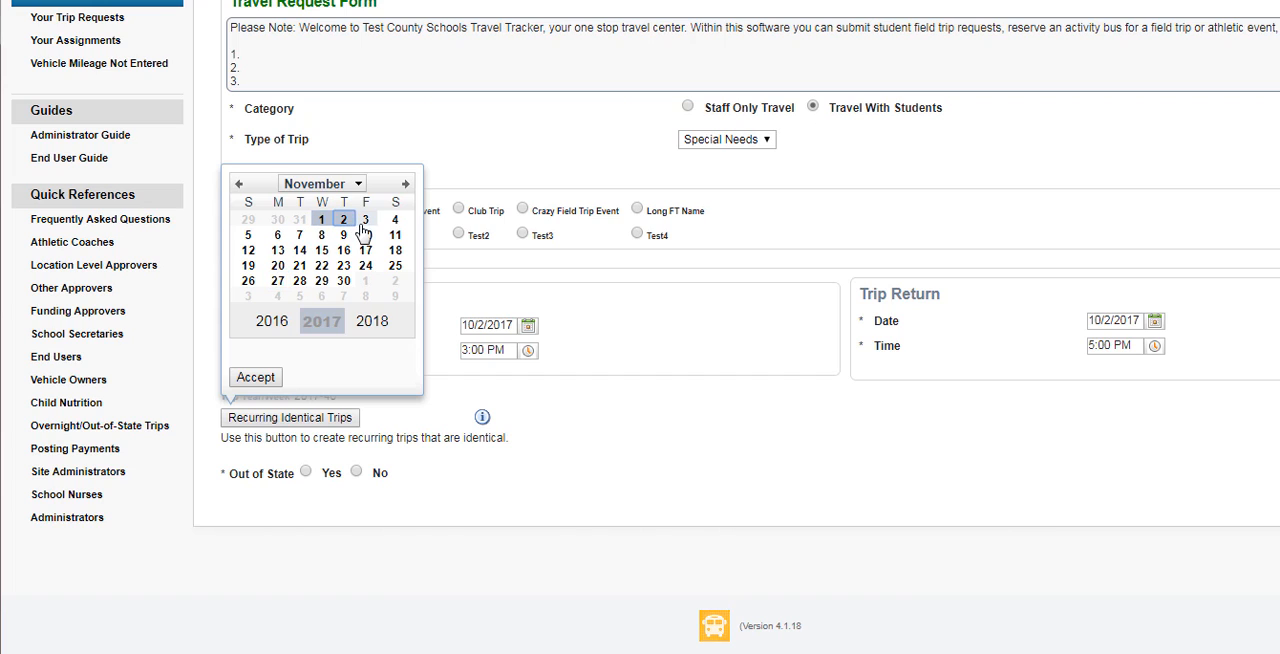
pyautogui.click(277, 235)
pyautogui.click(299, 235)
pyautogui.click(321, 235)
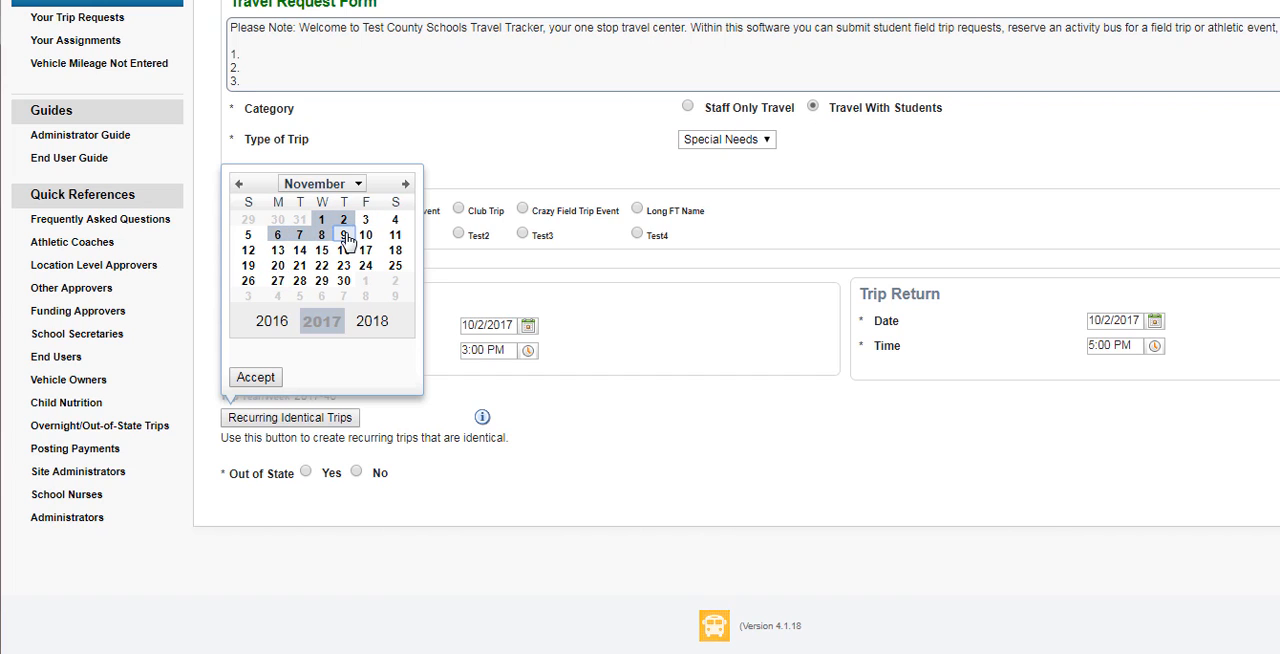
pyautogui.click(343, 235)
pyautogui.click(365, 235)
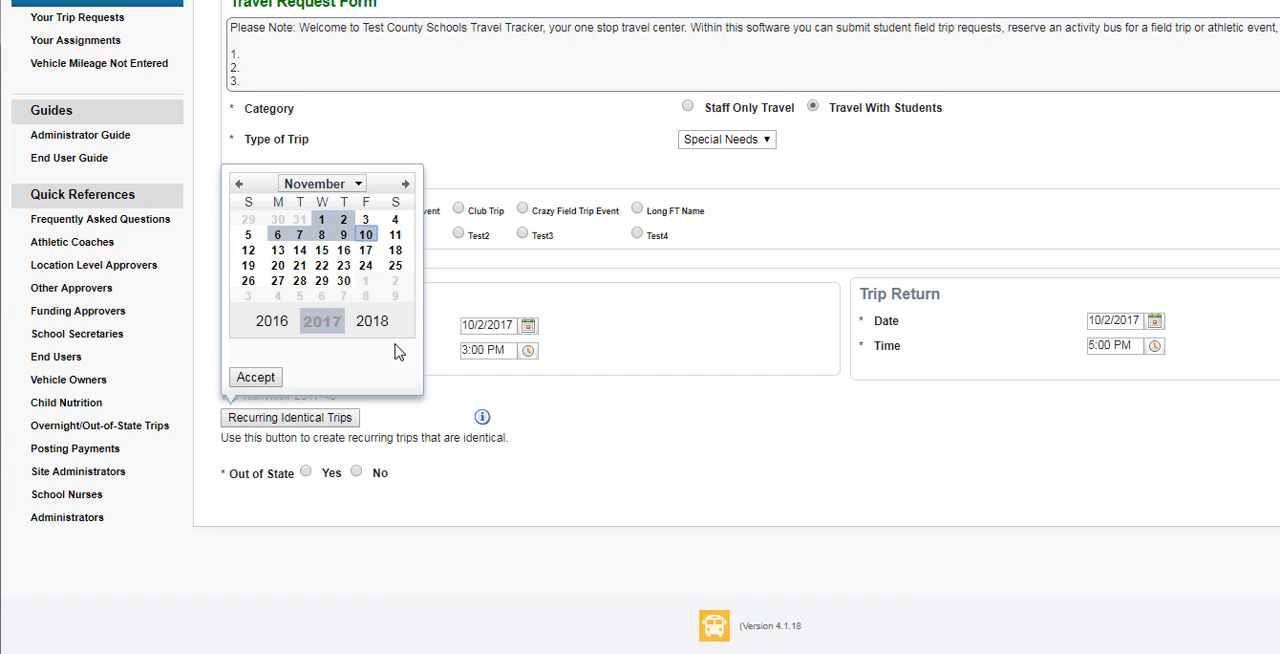
pyautogui.click(255, 377)
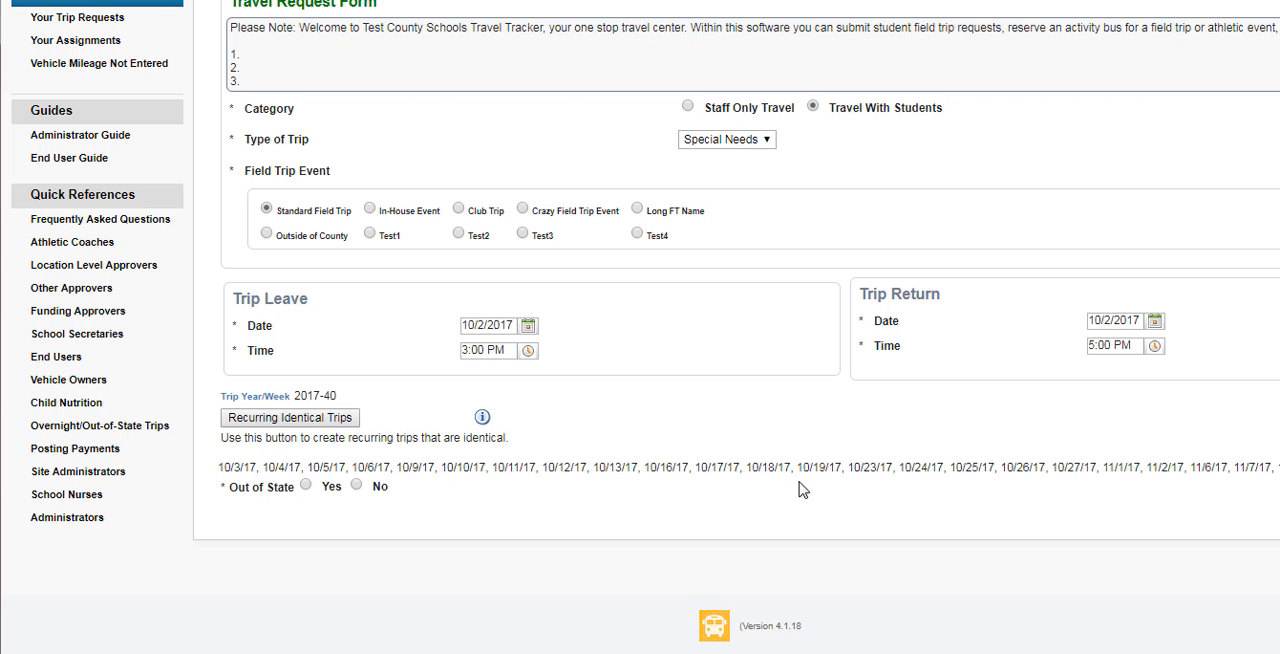
# Remove November 9, 2017 from the recurring identical trip dates and accept the change
pyautogui.click(285, 421)
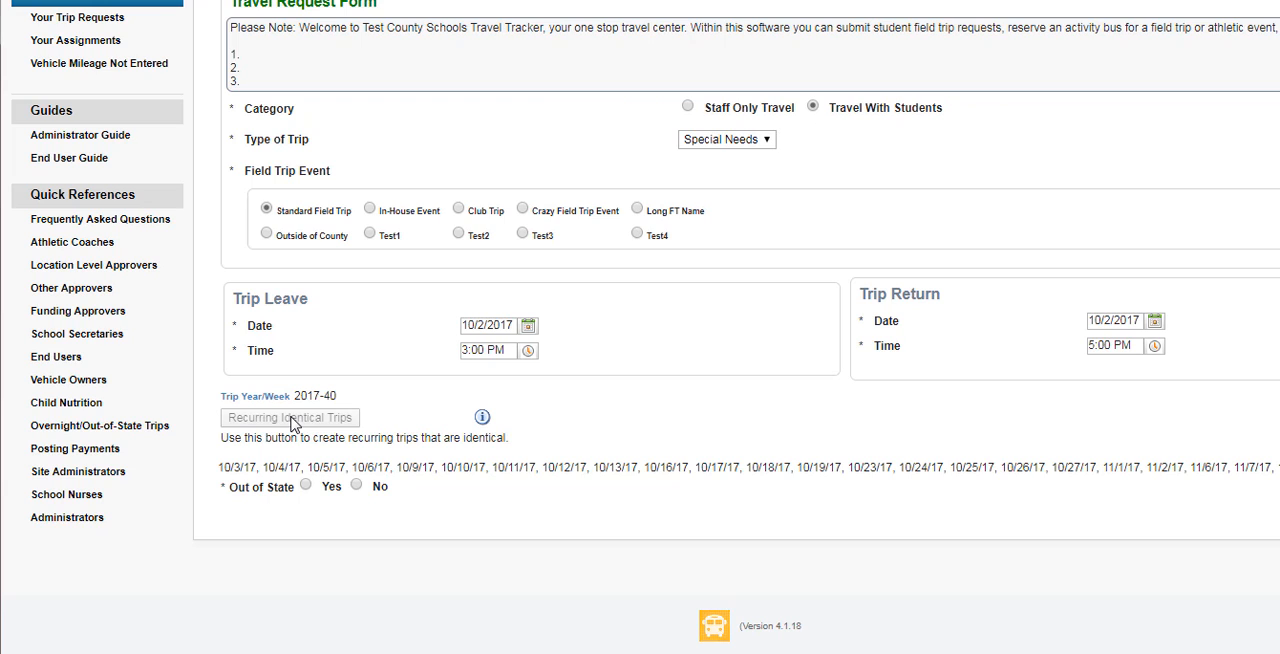
pyautogui.click(293, 420)
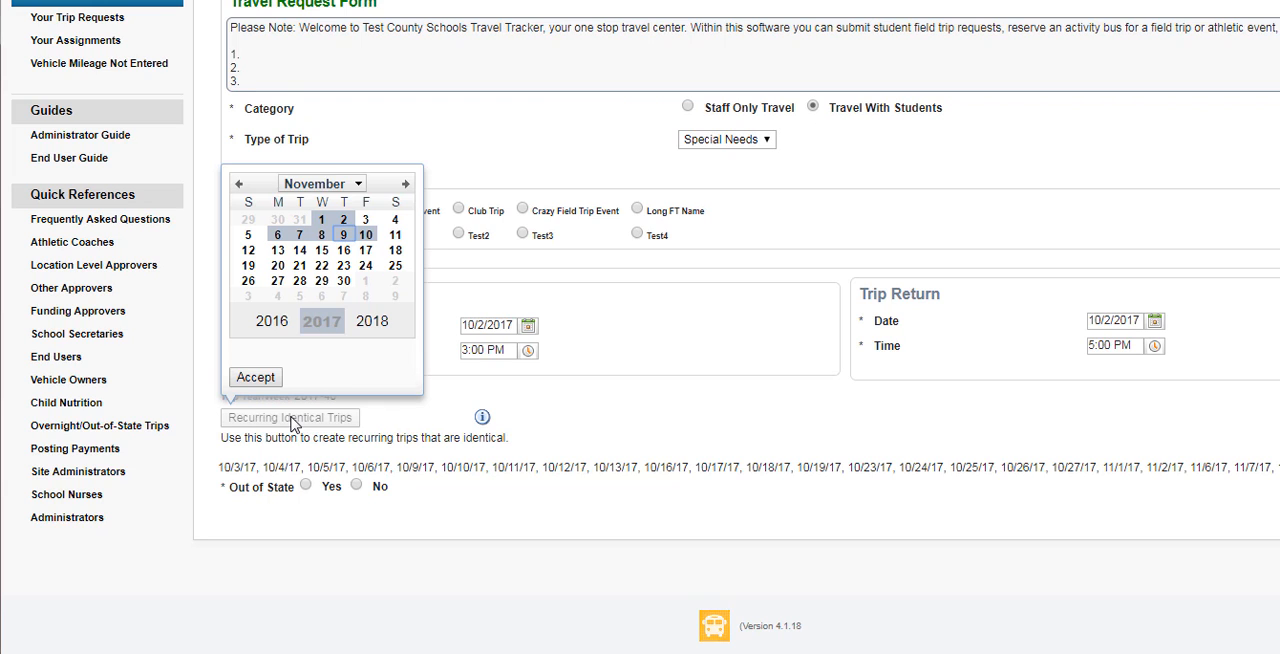
pyautogui.click(343, 234)
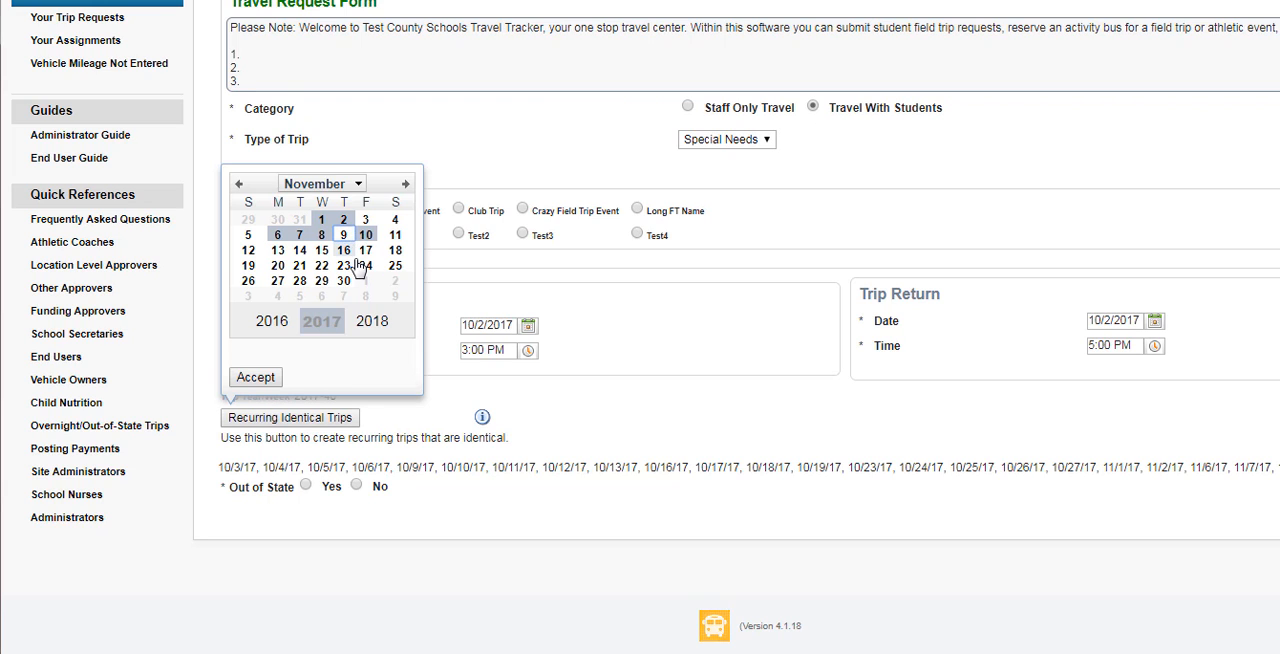
pyautogui.click(254, 378)
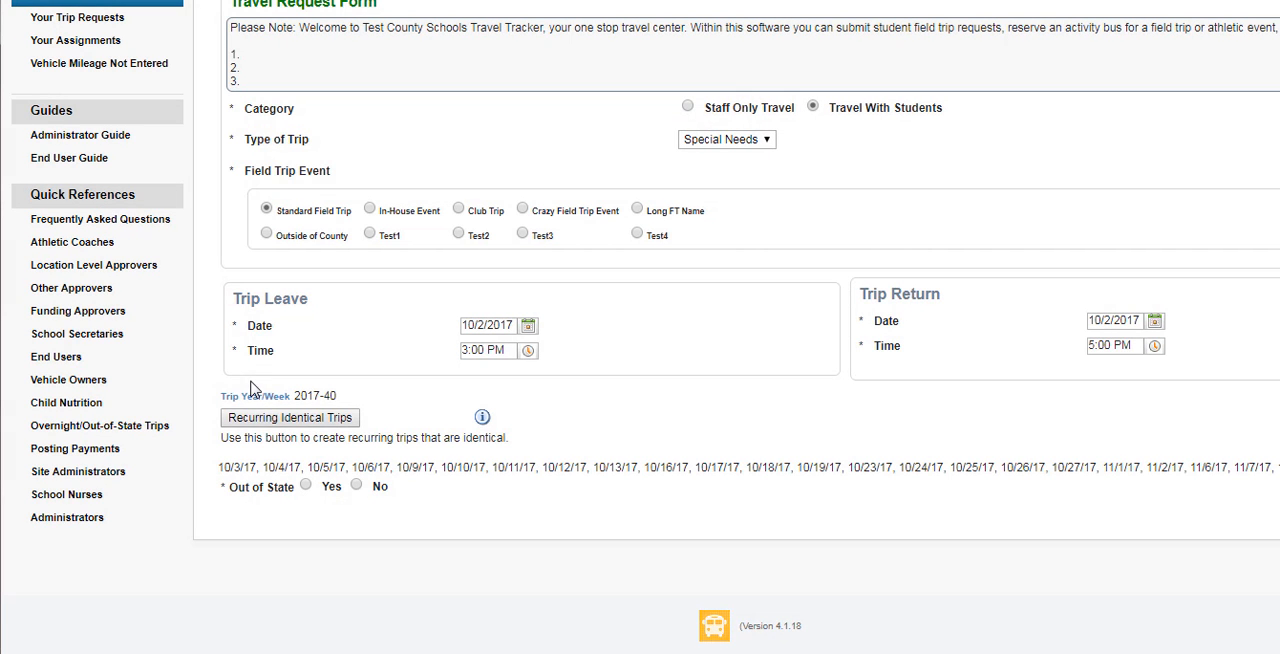
# Add December 4–8, 2017 to the recurring identical trip dates and accept the selection
pyautogui.click(289, 419)
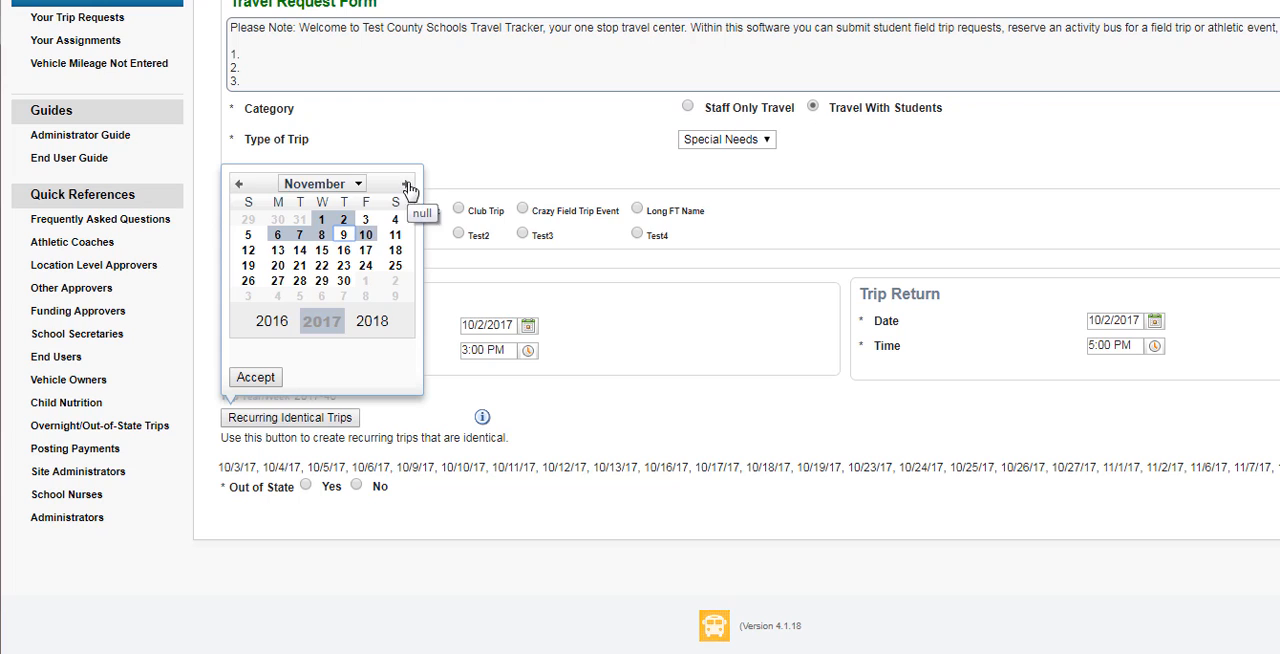
pyautogui.click(406, 184)
pyautogui.click(277, 235)
pyautogui.click(299, 235)
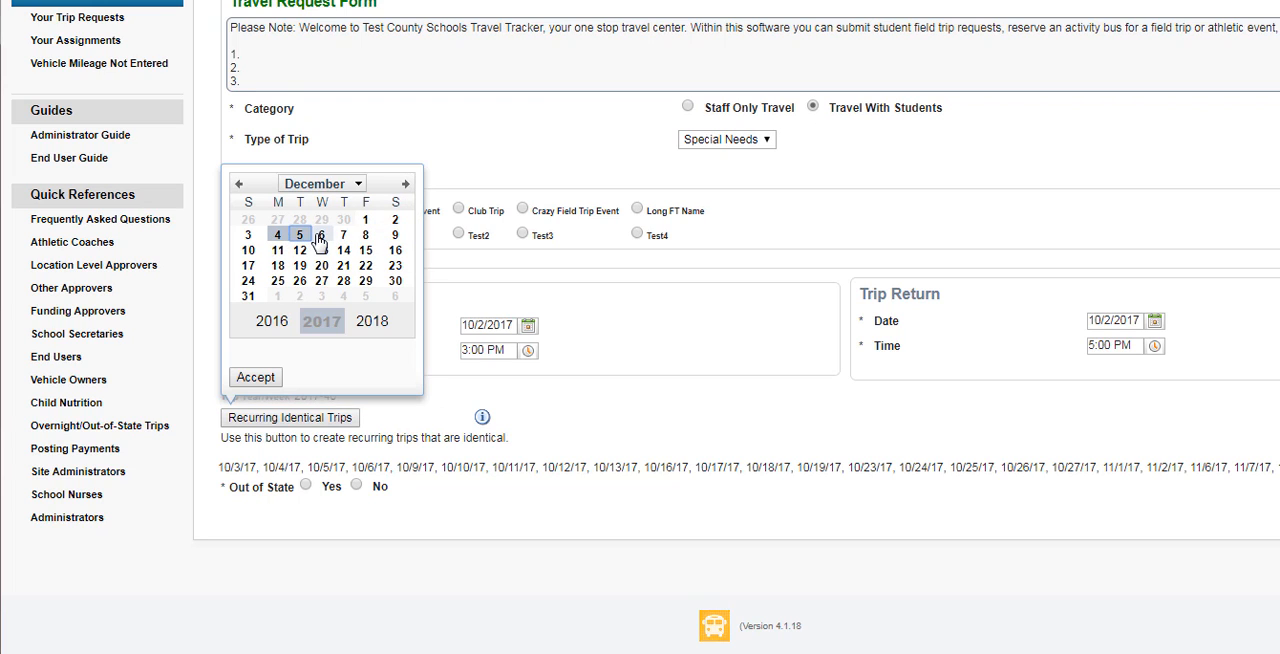
pyautogui.click(320, 236)
pyautogui.click(343, 236)
pyautogui.click(365, 236)
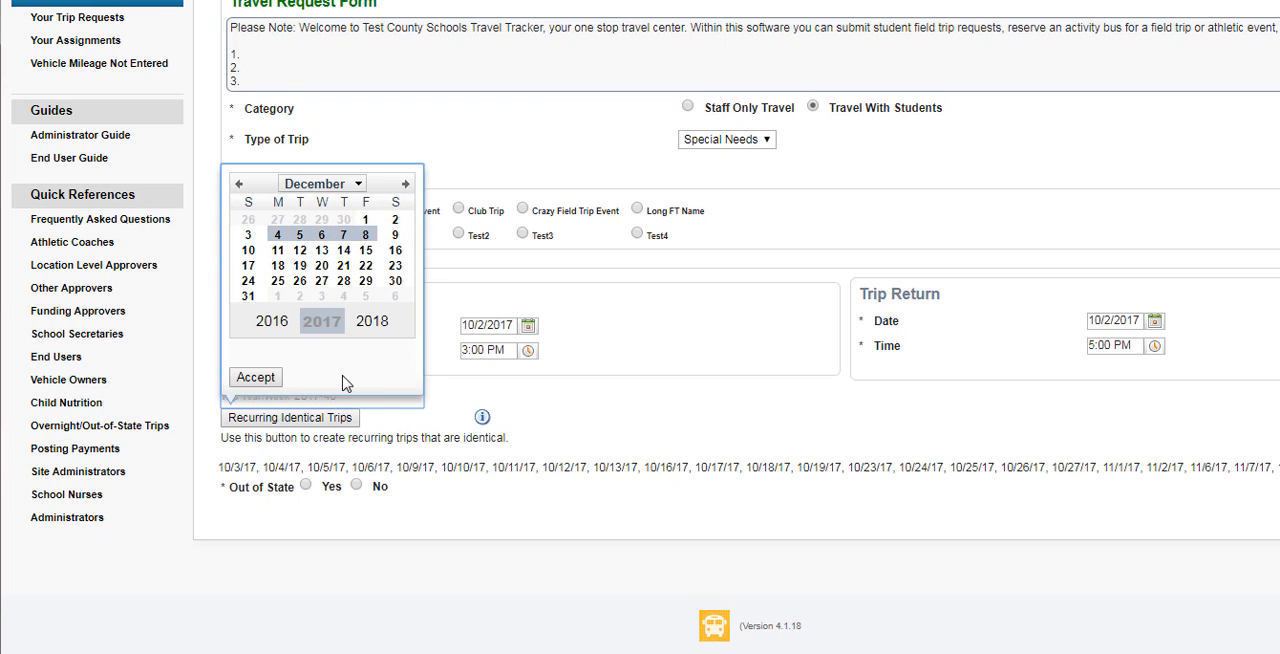
pyautogui.click(248, 379)
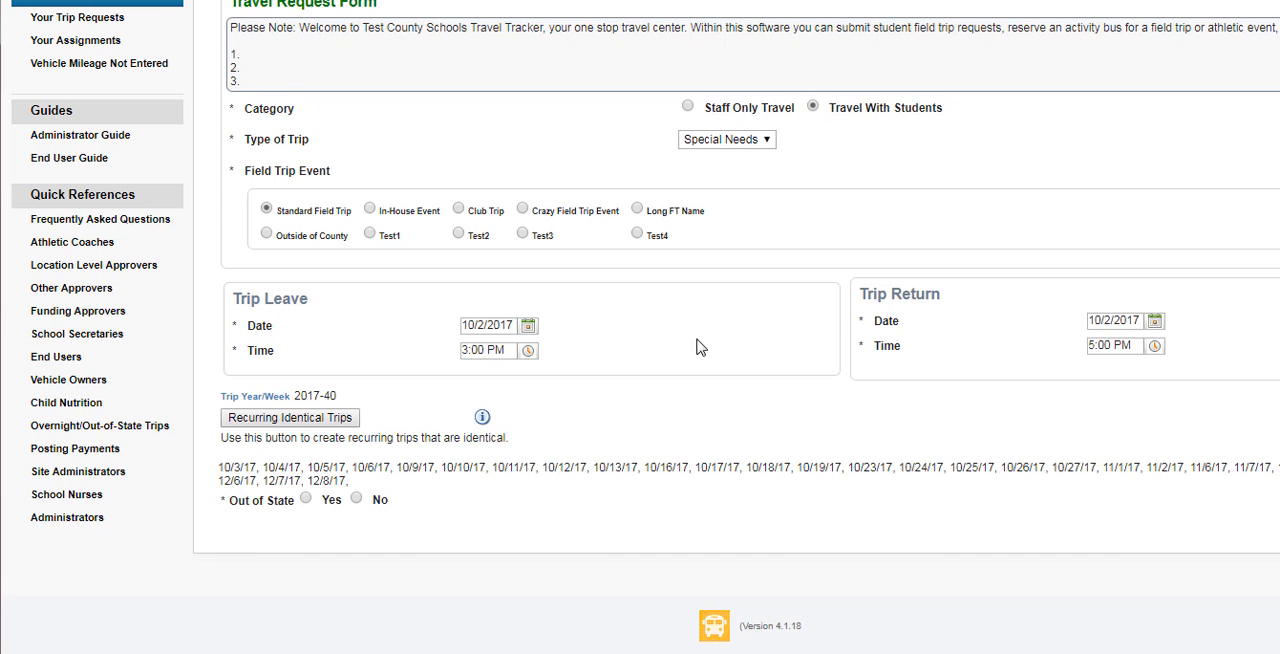
# Mark the trip as neither out of state nor out of county or district
pyautogui.click(357, 499)
pyautogui.scroll(-5, 1259, 221)
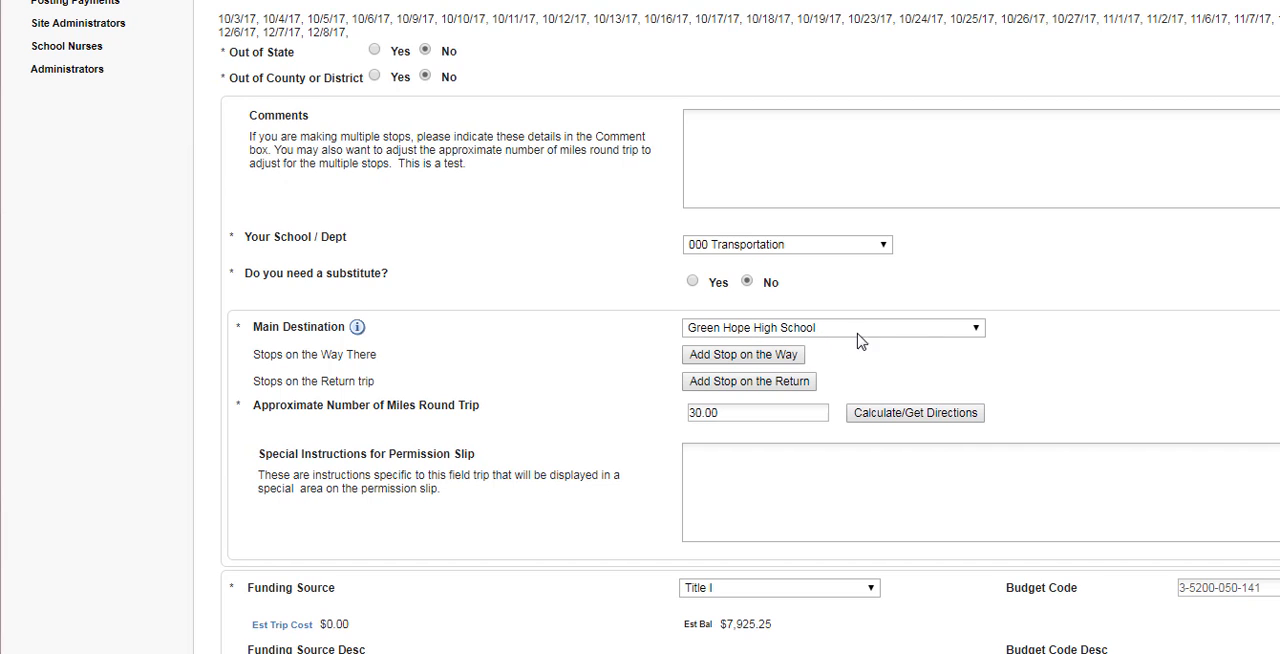
# Request 2 vehicles without a lift and submit the travel request
pyautogui.scroll(-3, 640, 327)
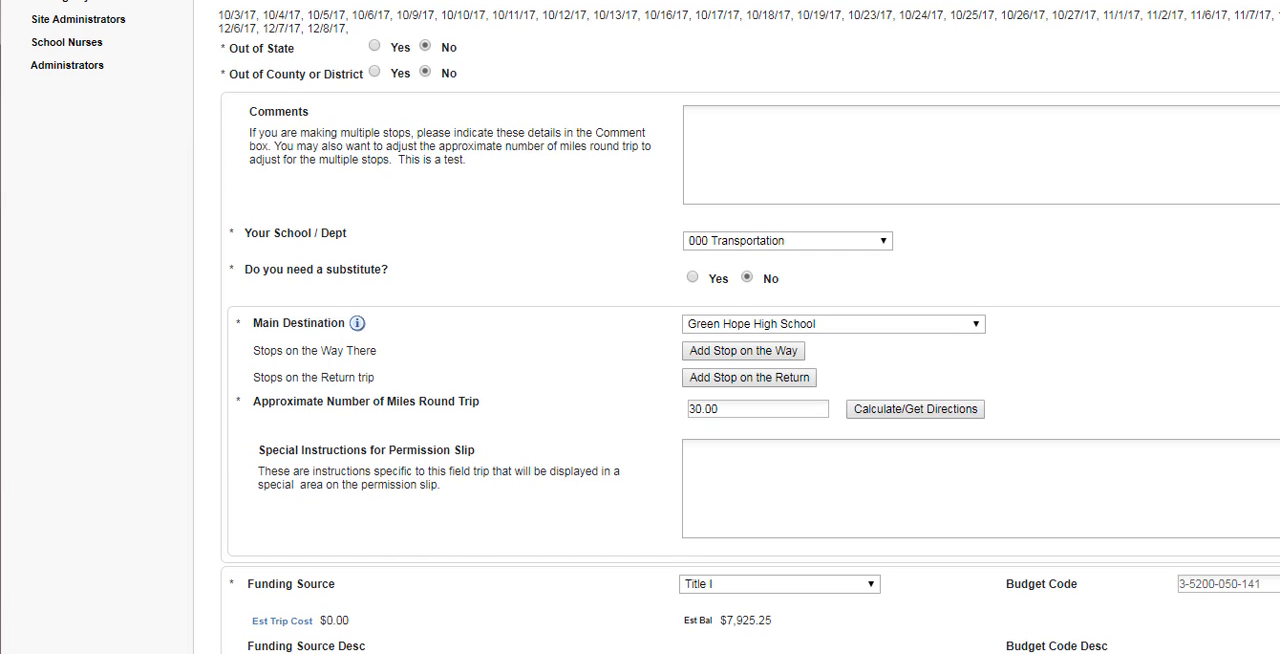
pyautogui.scroll(-8, 640, 327)
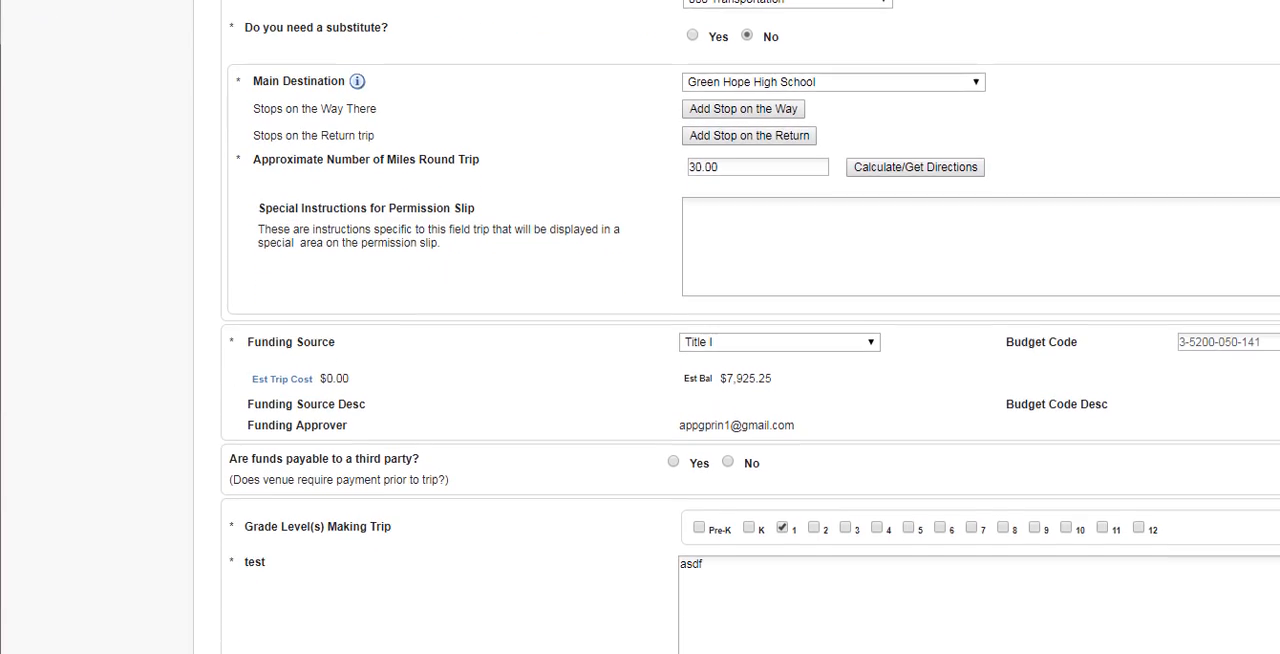
pyautogui.scroll(-3, 640, 327)
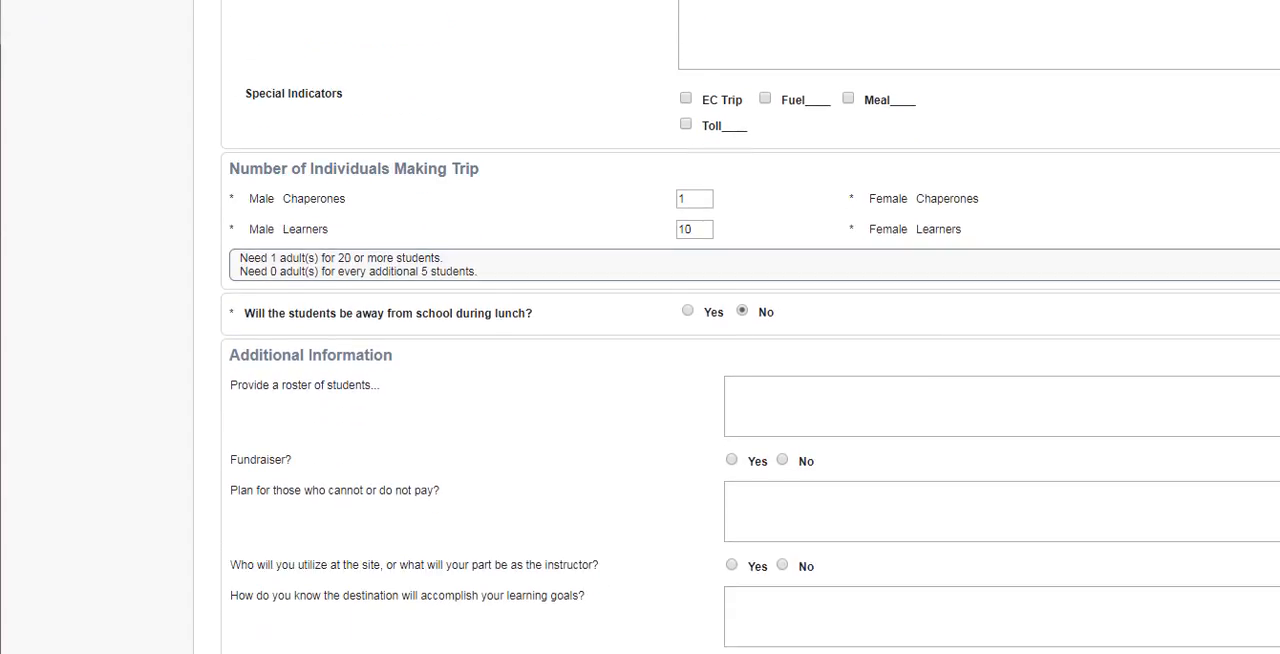
pyautogui.scroll(-3, 640, 327)
pyautogui.scroll(-5, 640, 327)
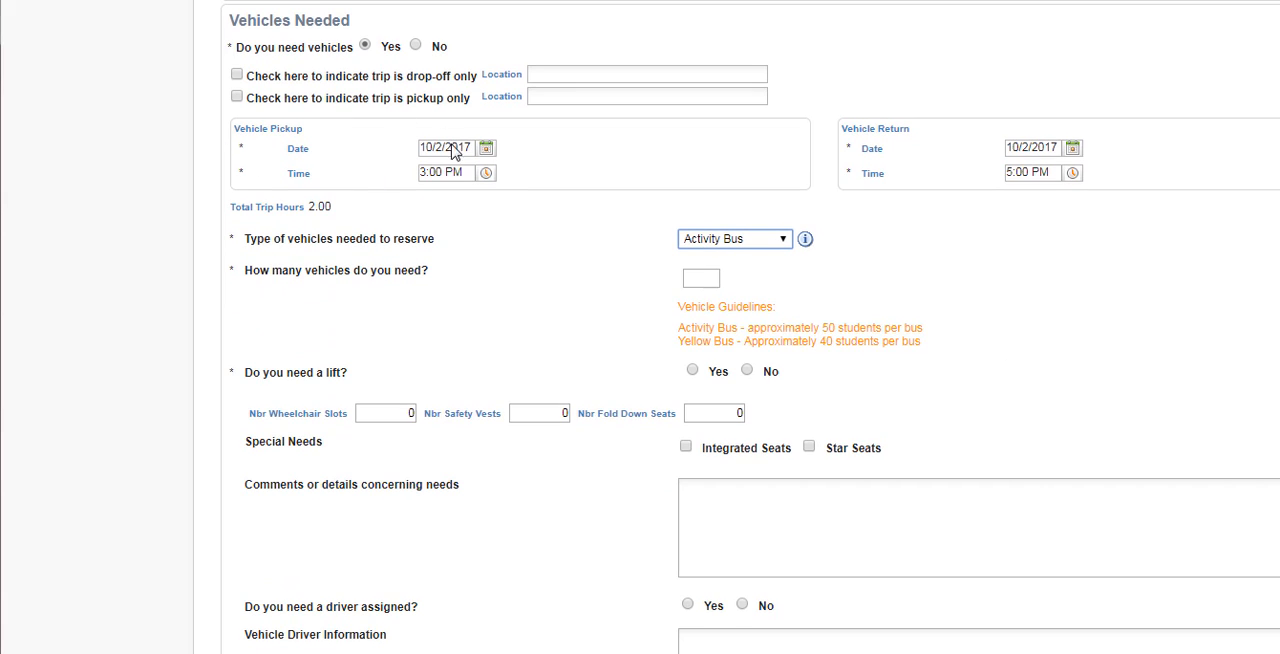
pyautogui.click(700, 279)
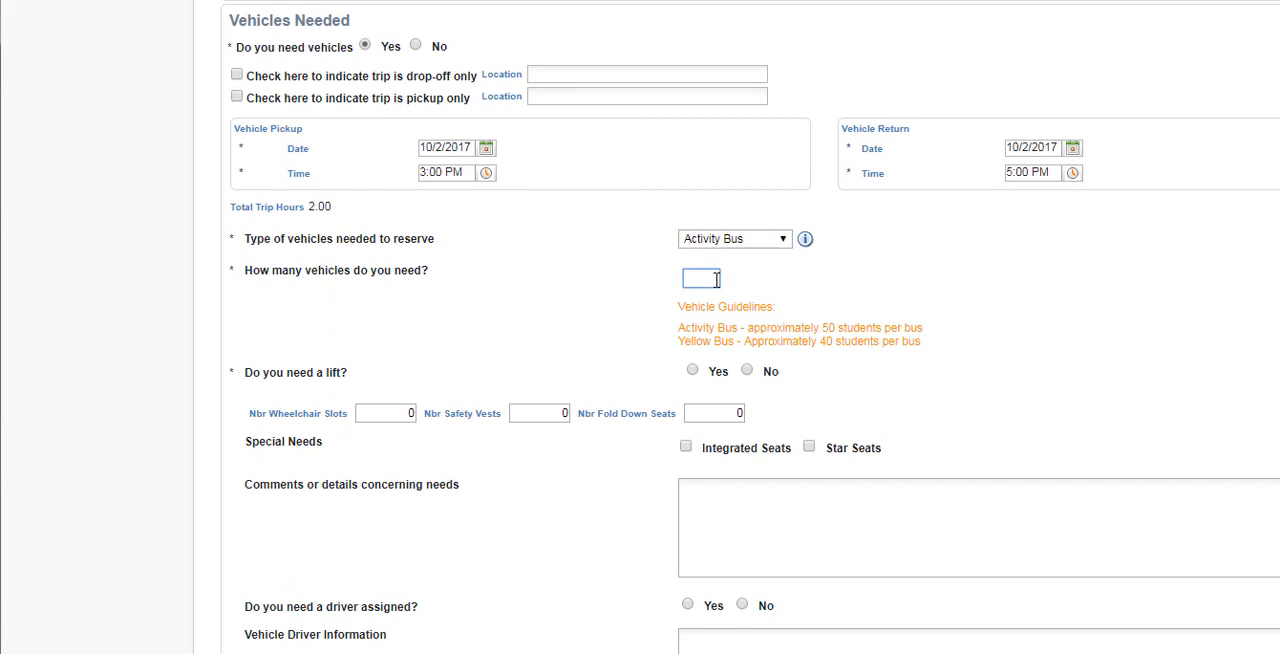
pyautogui.write('2')
pyautogui.click(899, 276)
pyautogui.click(752, 371)
pyautogui.scroll(-6, 750, 330)
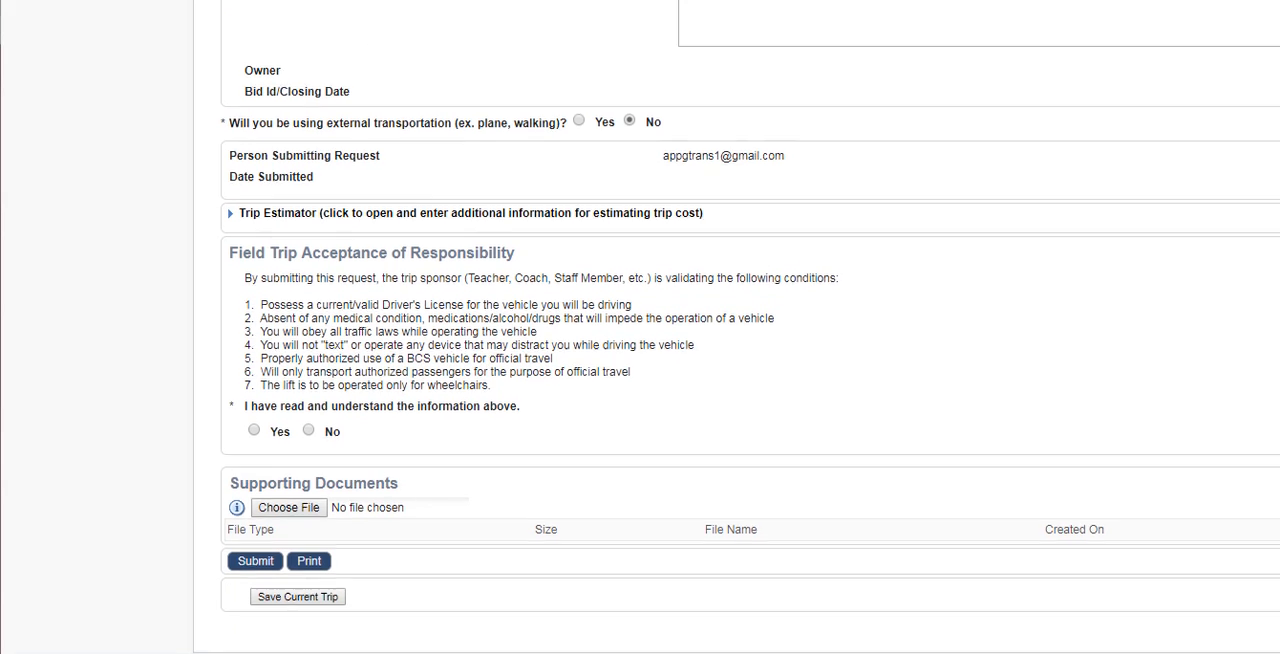
pyautogui.click(247, 551)
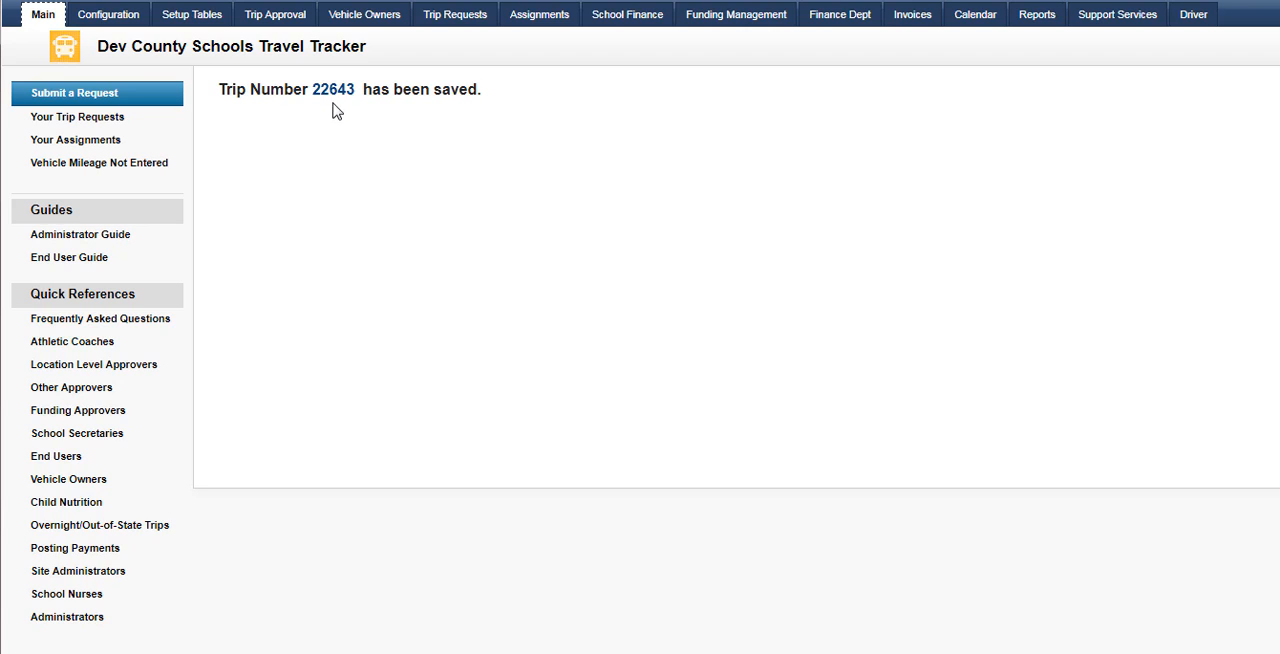
# Open the Green Hope High School trip request 22643, approve it at location and funding level, and submit it
pyautogui.click(470, 18)
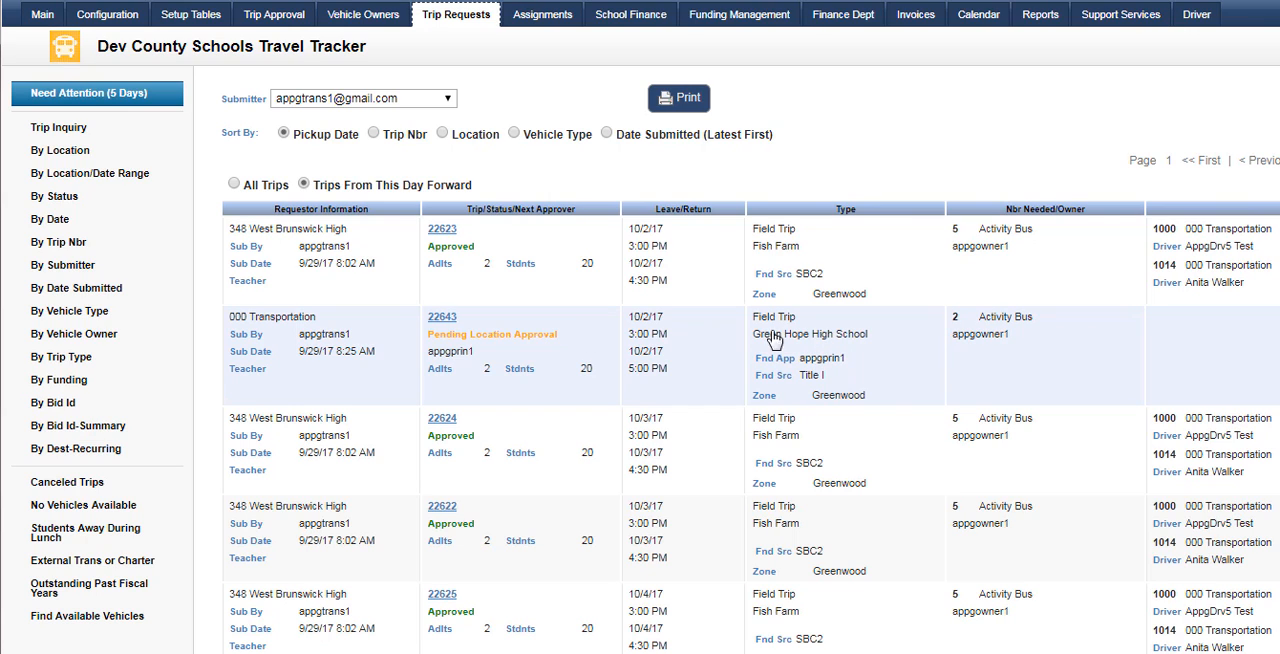
pyautogui.click(443, 318)
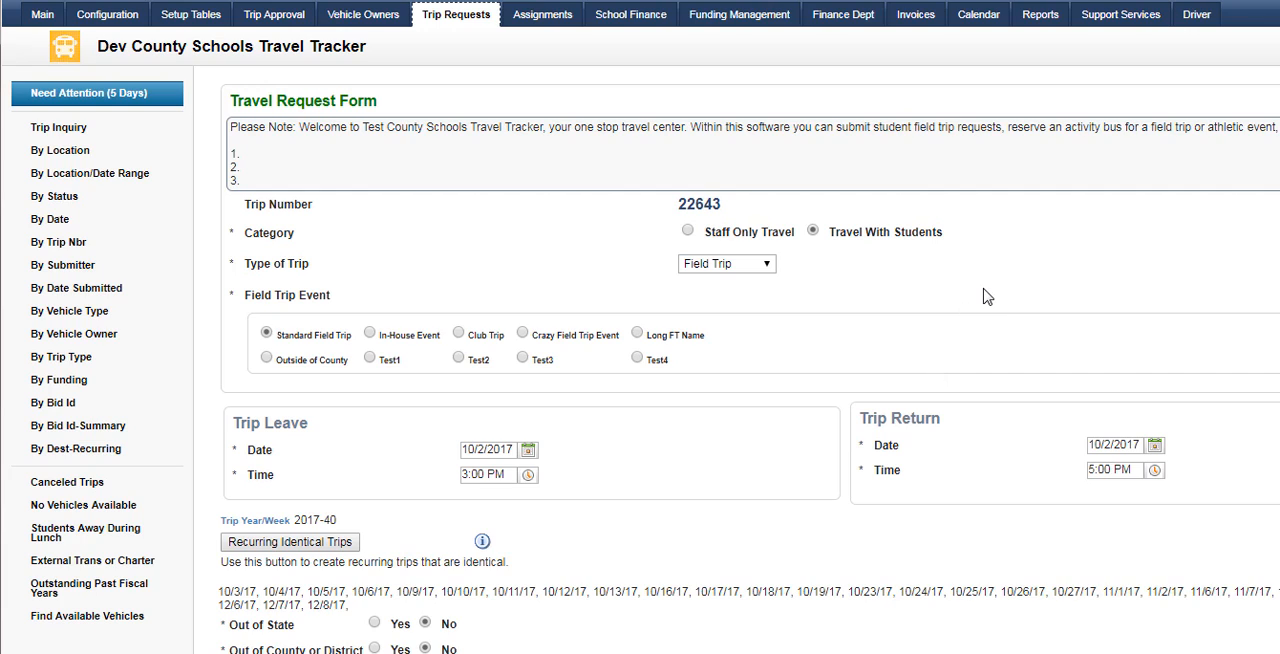
pyautogui.scroll(-2, 985, 296)
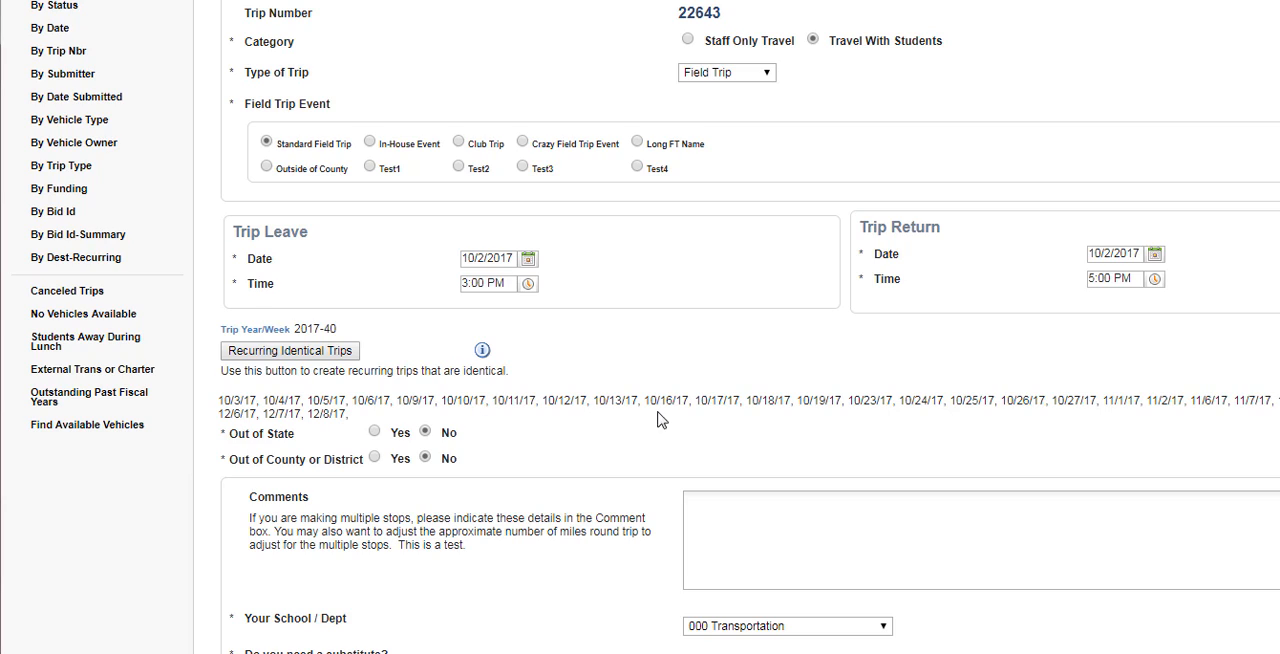
pyautogui.scroll(-3, 605, 414)
pyautogui.scroll(-15, 605, 420)
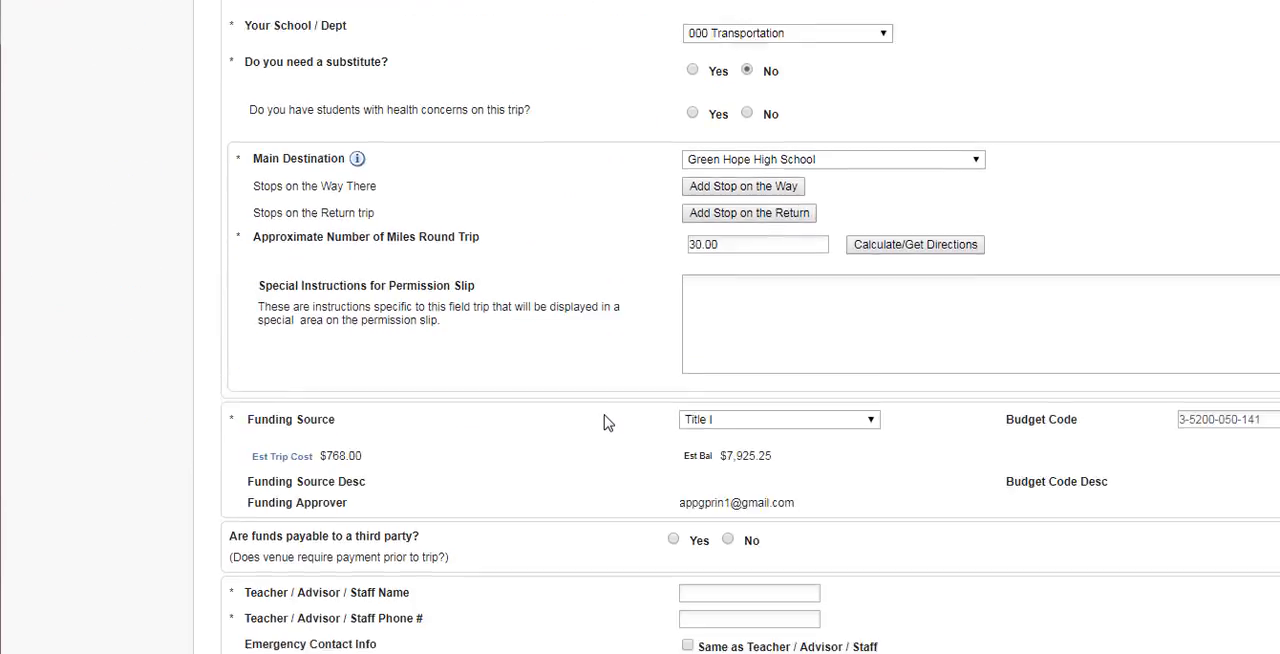
pyautogui.scroll(-15, 600, 436)
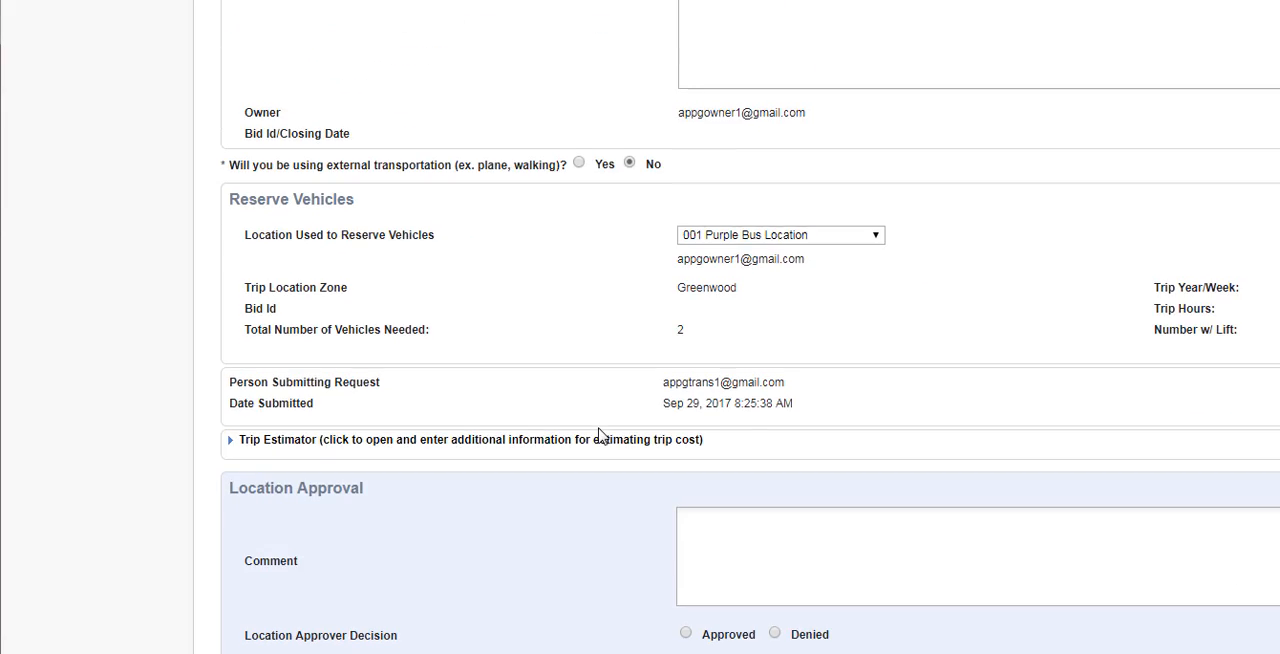
pyautogui.click(686, 61)
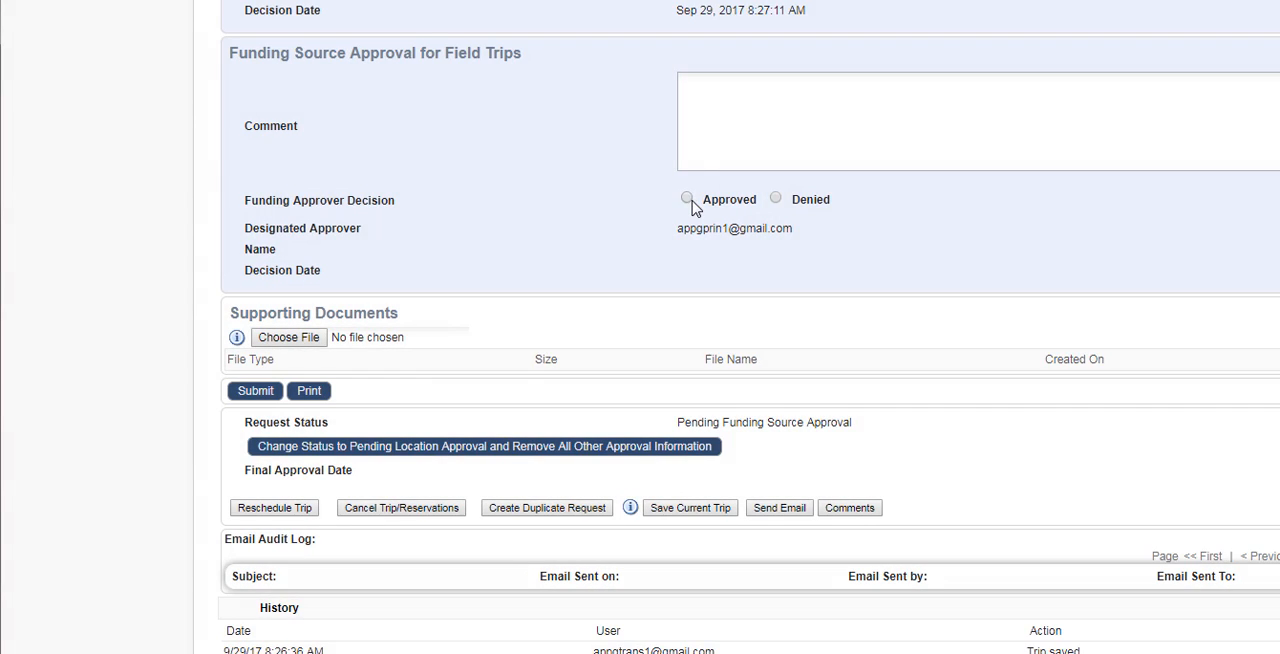
pyautogui.click(692, 199)
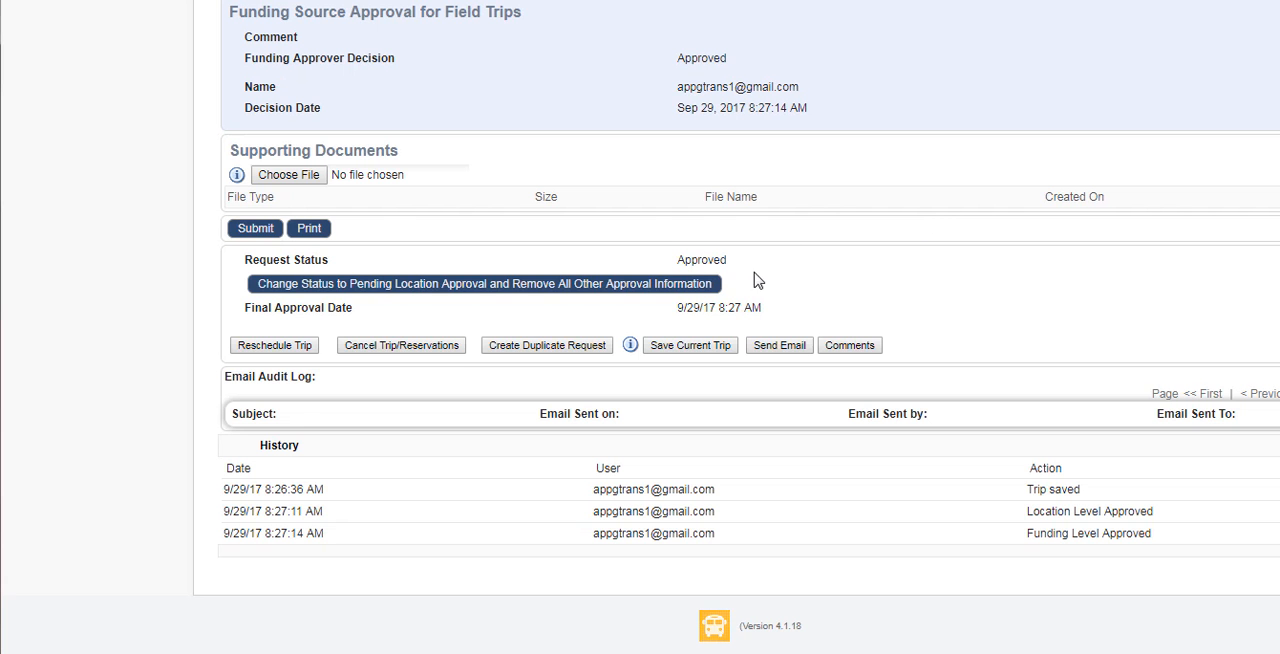
pyautogui.click(256, 230)
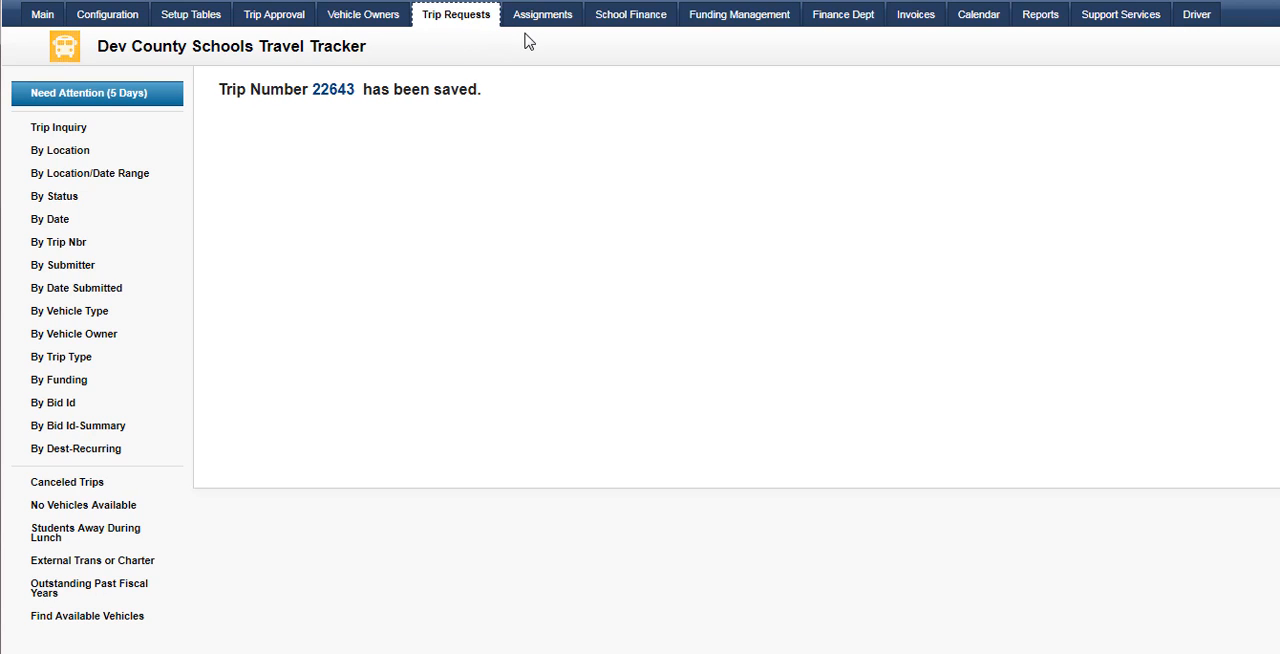
# List recurring trips by destination for Green Hope High School and batch 22643-Recurring
pyautogui.click(437, 28)
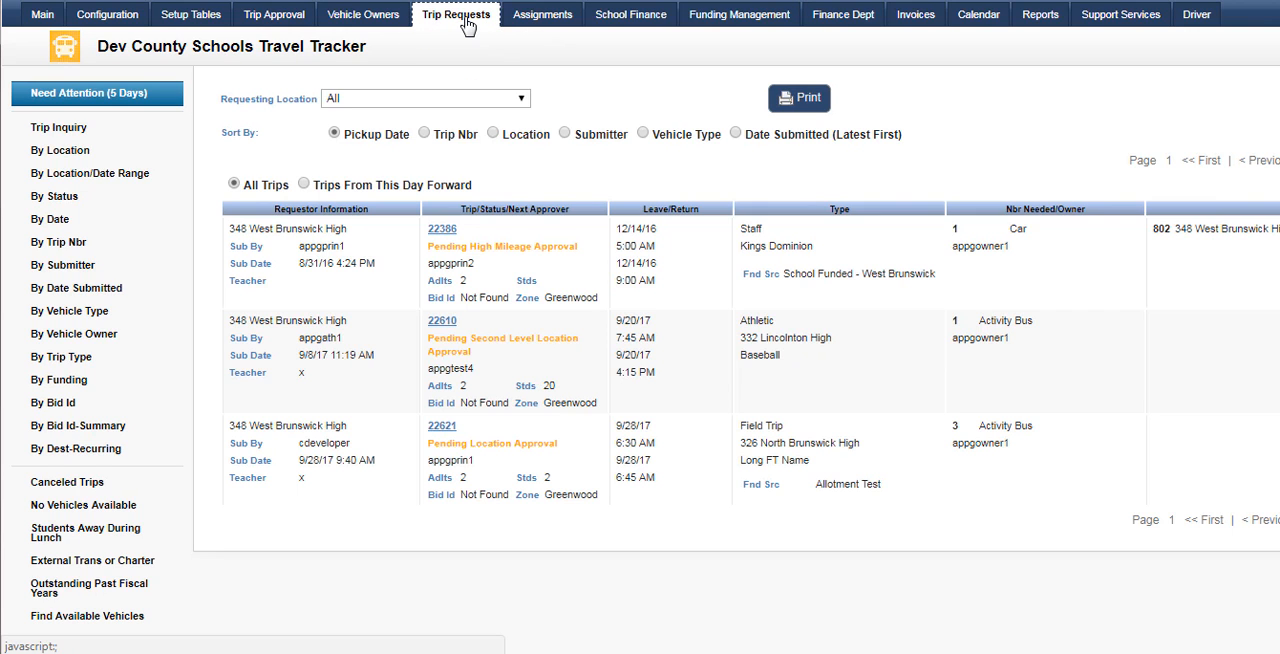
pyautogui.click(90, 456)
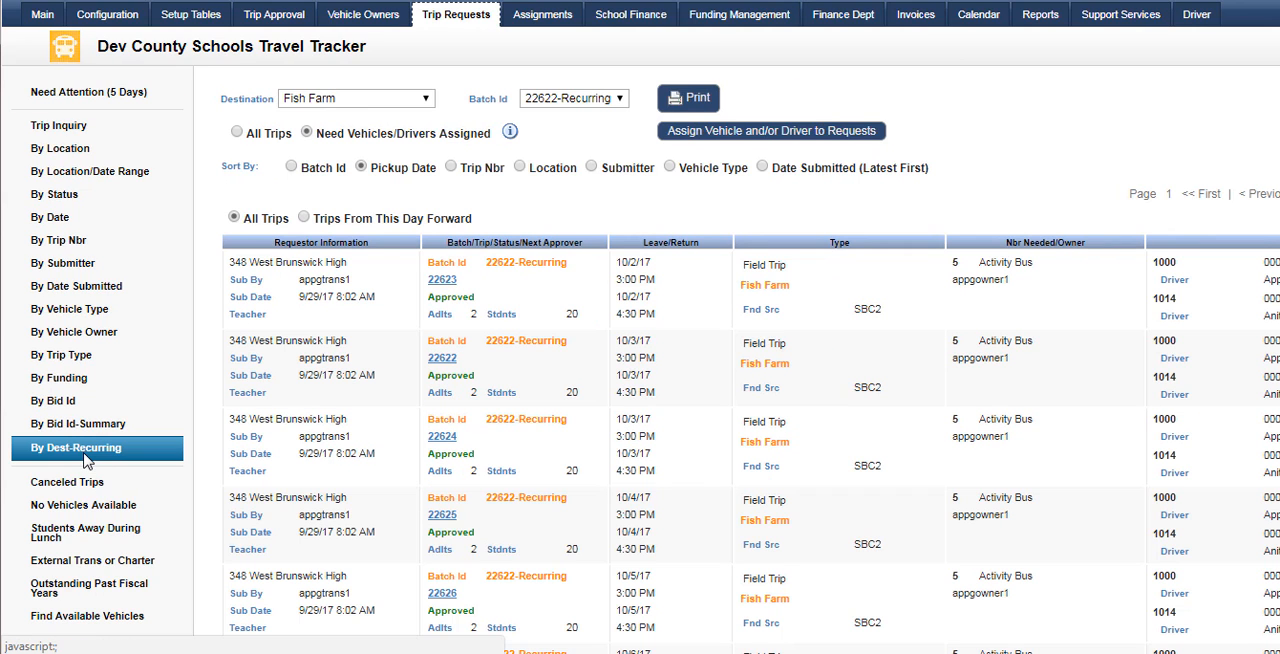
pyautogui.click(430, 100)
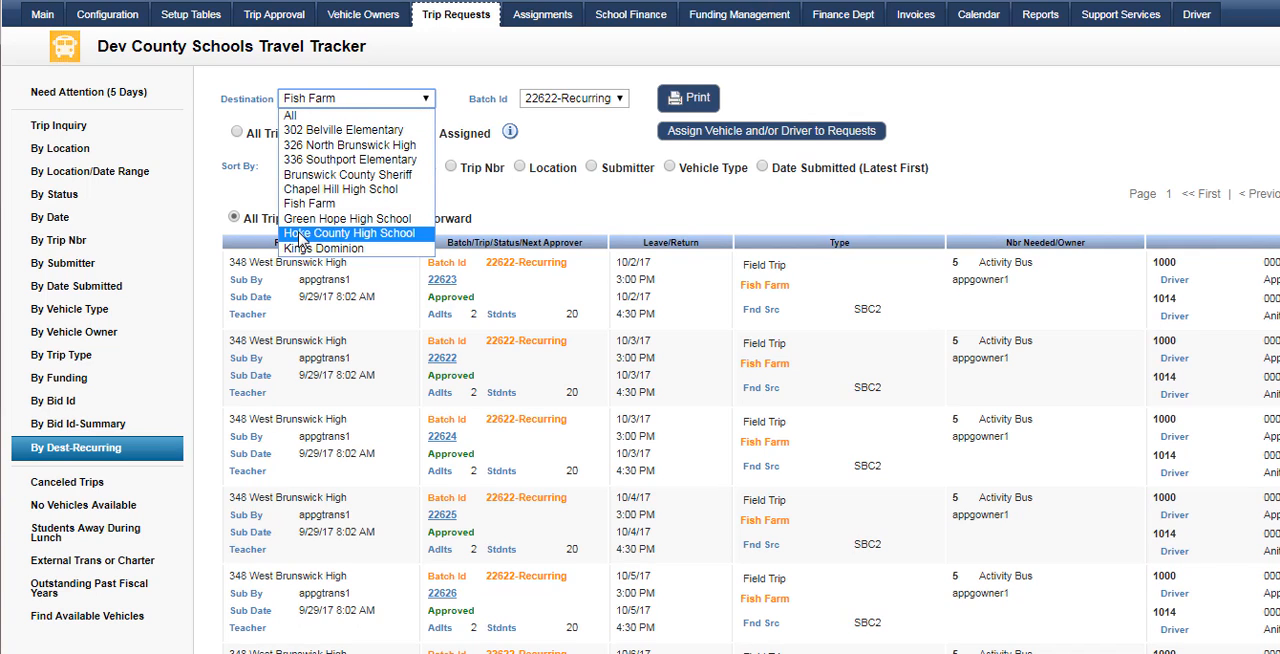
pyautogui.click(398, 220)
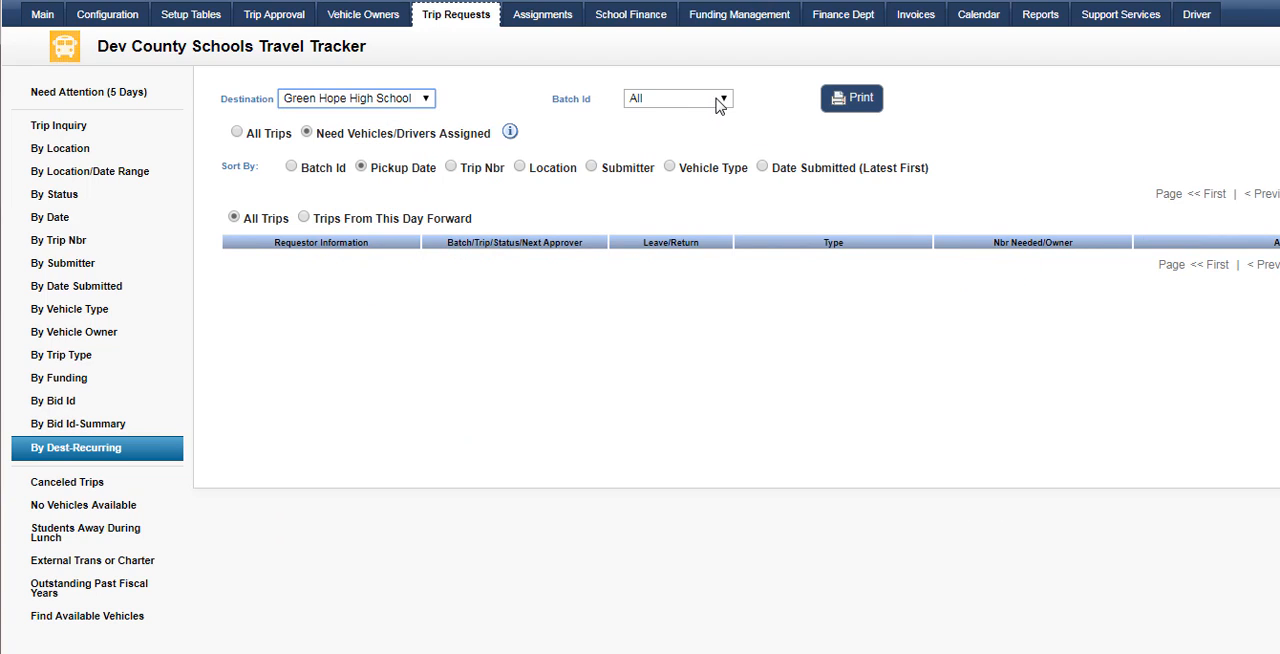
pyautogui.click(717, 100)
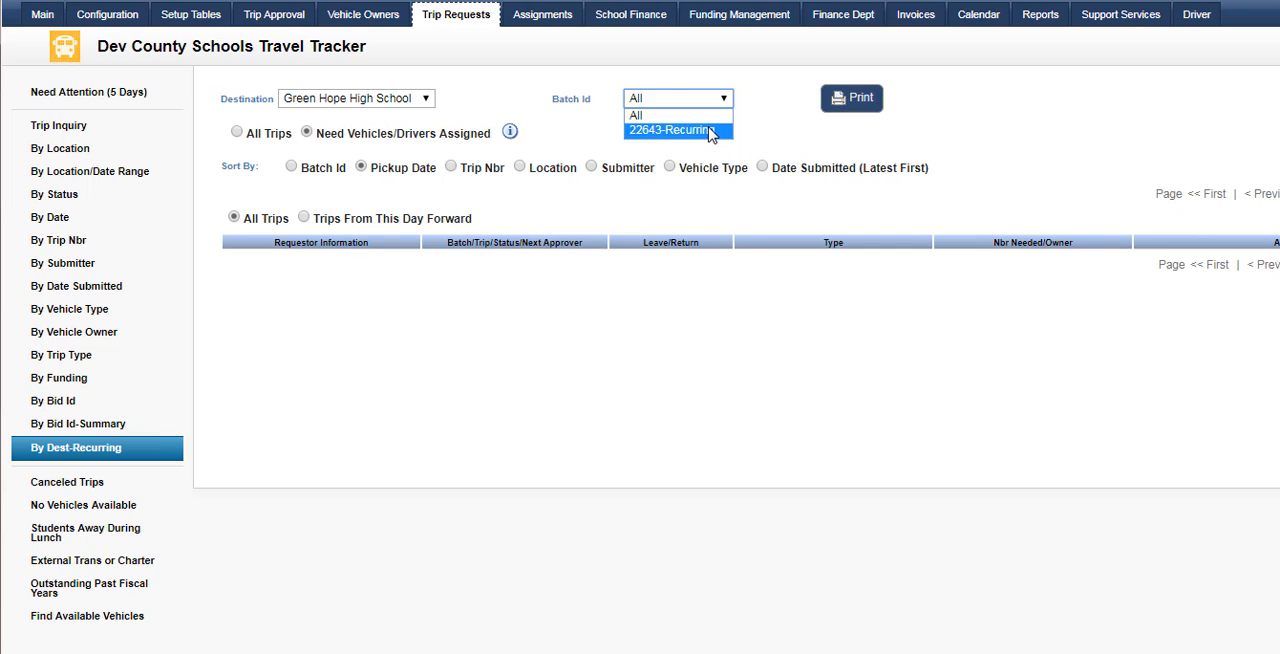
pyautogui.click(710, 131)
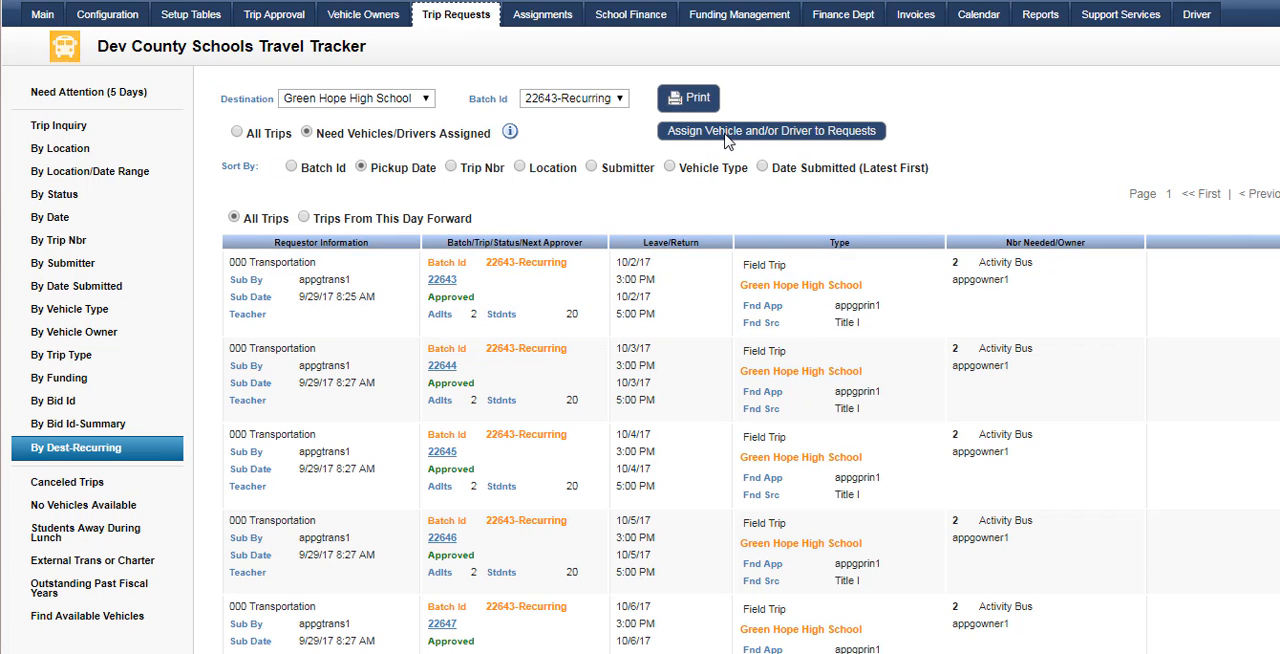
# Assign vehicle 1002 and a driver chosen by name to all requests in the recurring batch
pyautogui.click(740, 132)
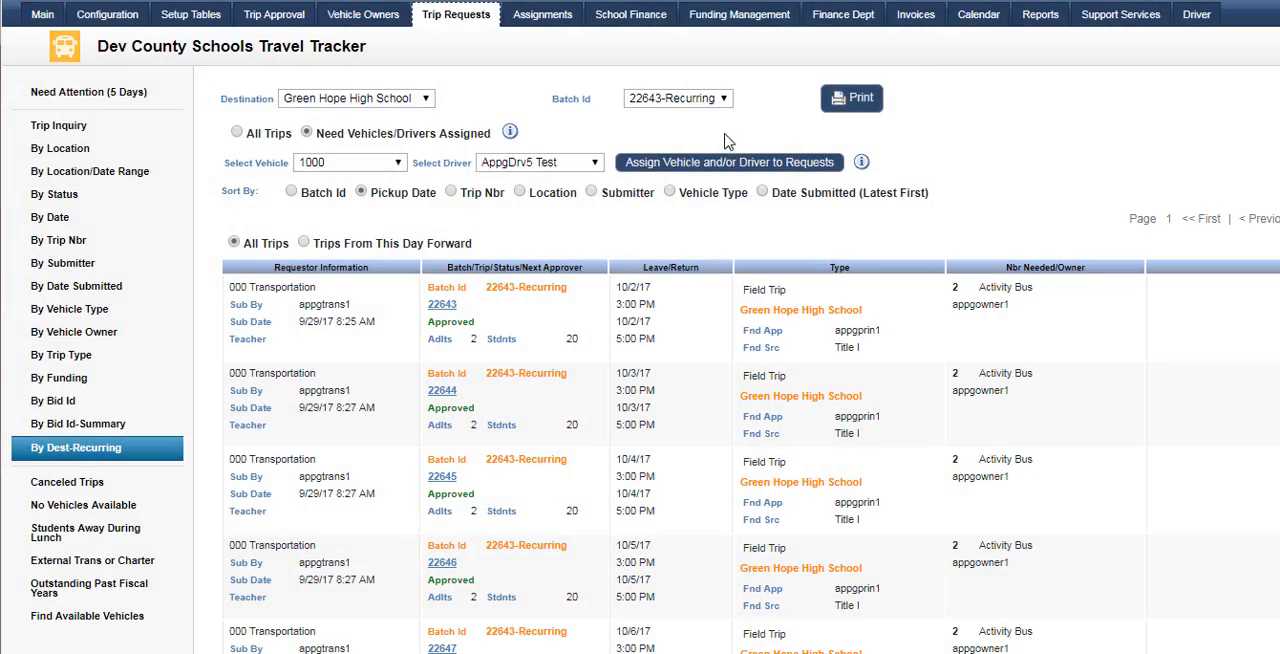
pyautogui.click(394, 166)
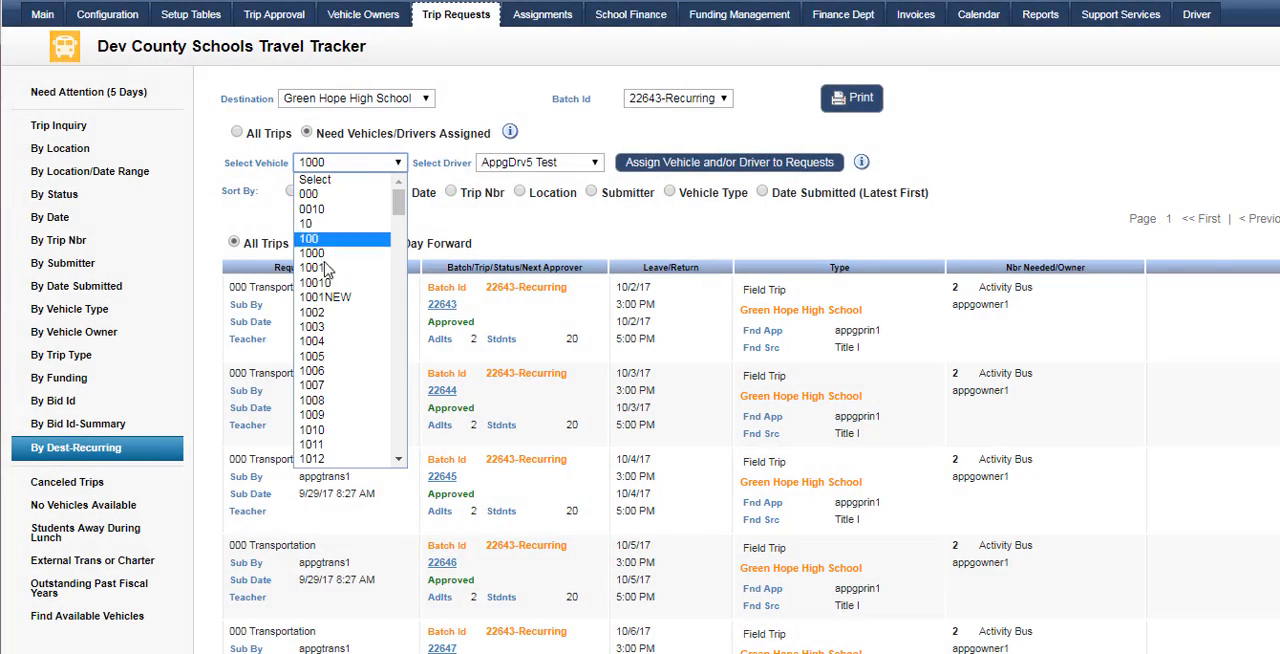
pyautogui.click(310, 320)
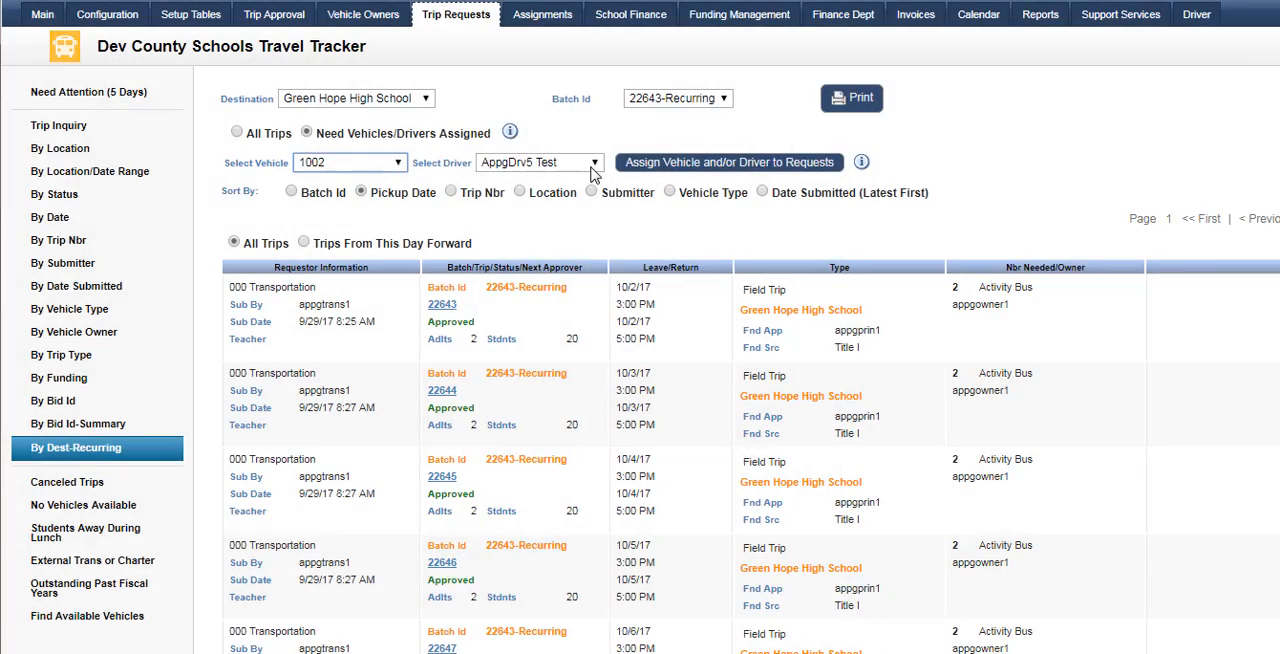
pyautogui.click(594, 164)
pyautogui.scroll(-6, 530, 290)
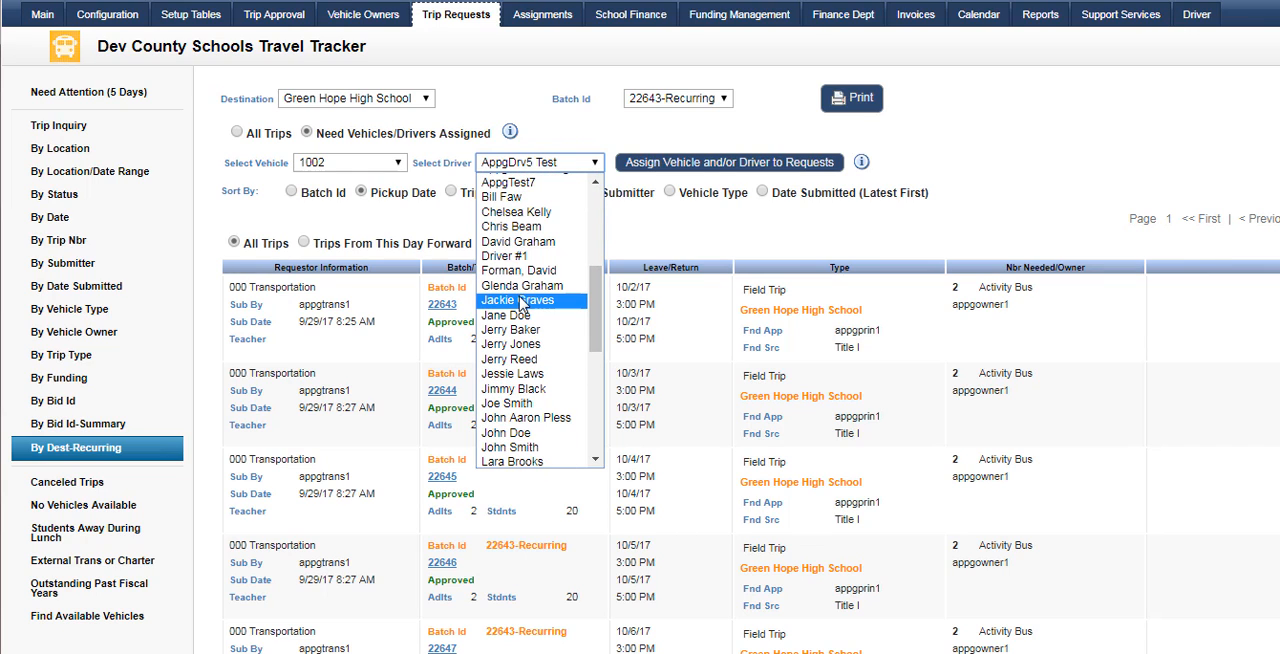
pyautogui.click(516, 344)
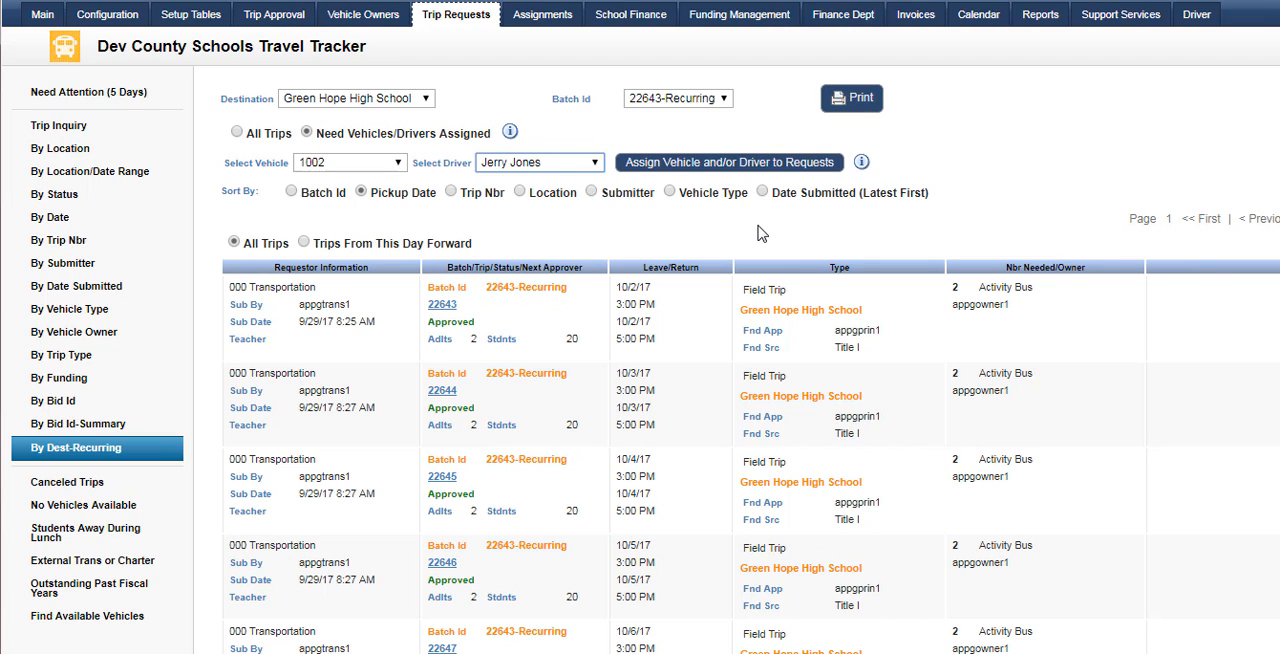
pyautogui.click(731, 165)
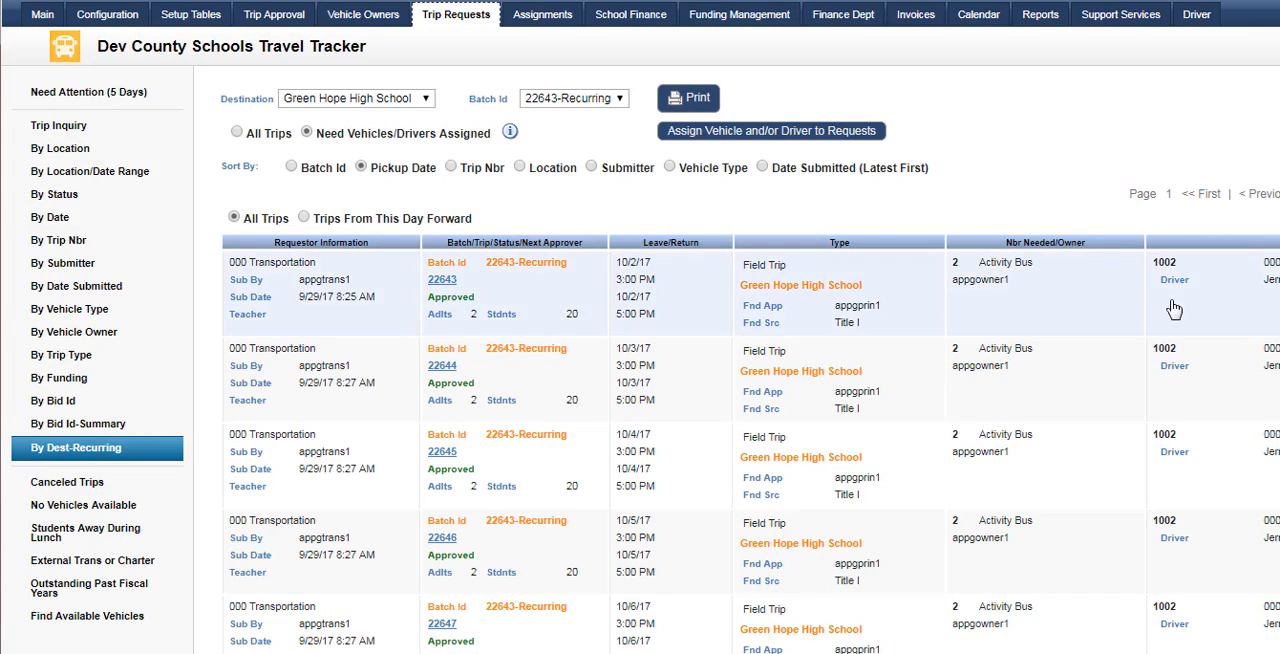
# Check the assignments in the recurring batch and open the October 3 trip, number 22644
pyautogui.scroll(-5, 1174, 310)
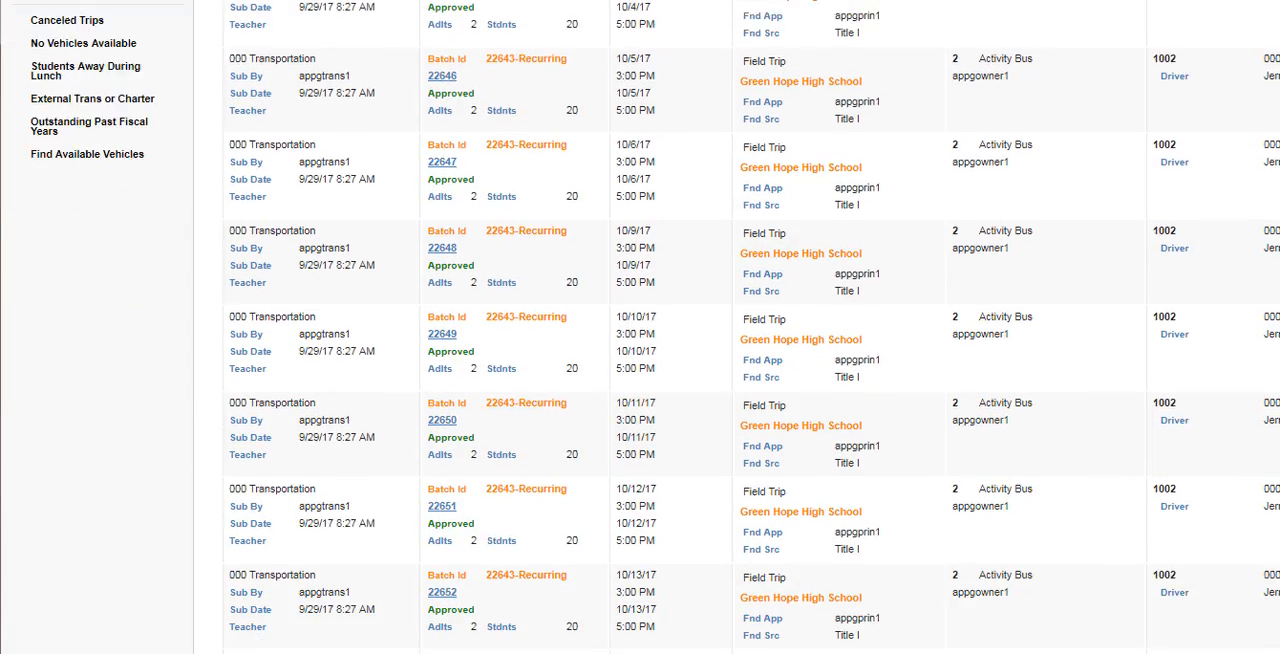
pyautogui.scroll(5, 740, 400)
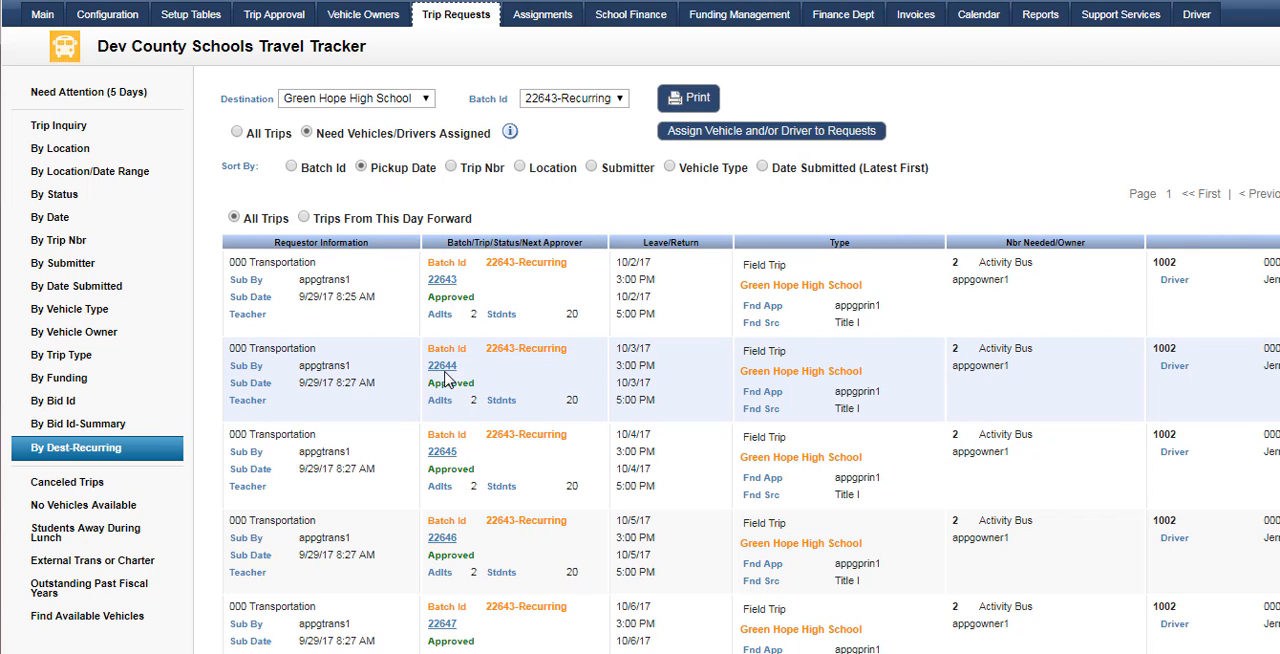
pyautogui.click(442, 366)
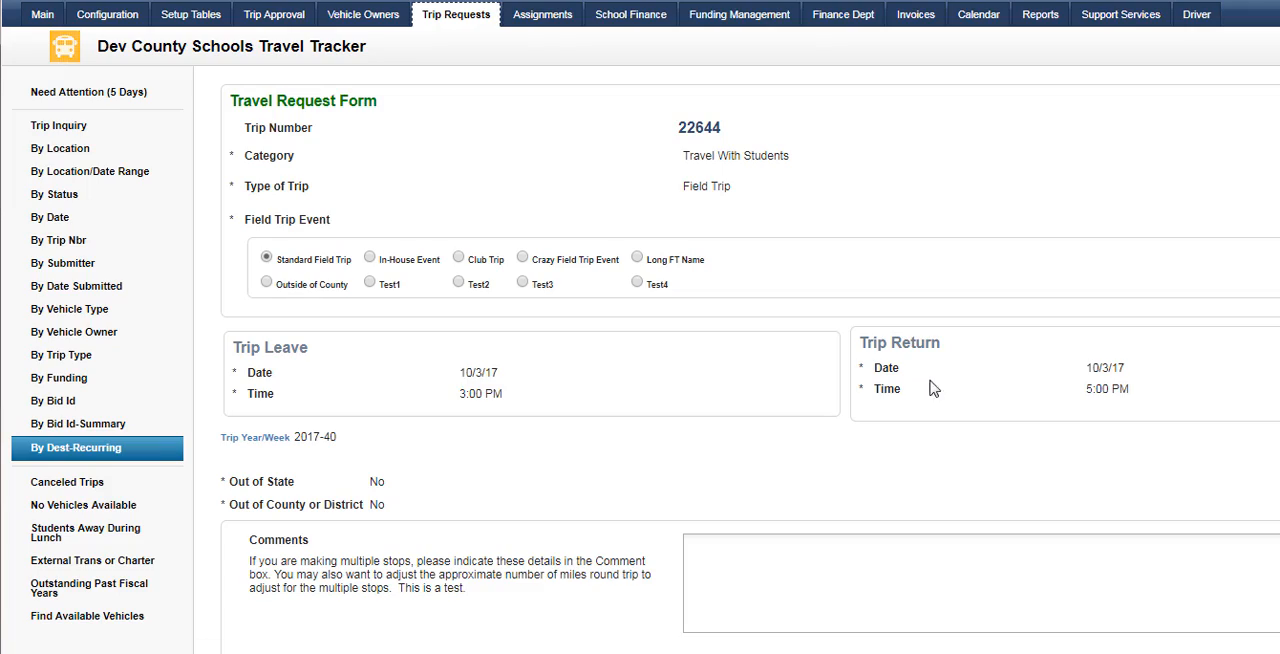
# Change the driver on the trip's vehicle 1002 reservation to the first driver in rotation, with the driver designation filter set to All
pyautogui.scroll(-2, 1046, 398)
pyautogui.scroll(-20, 1046, 398)
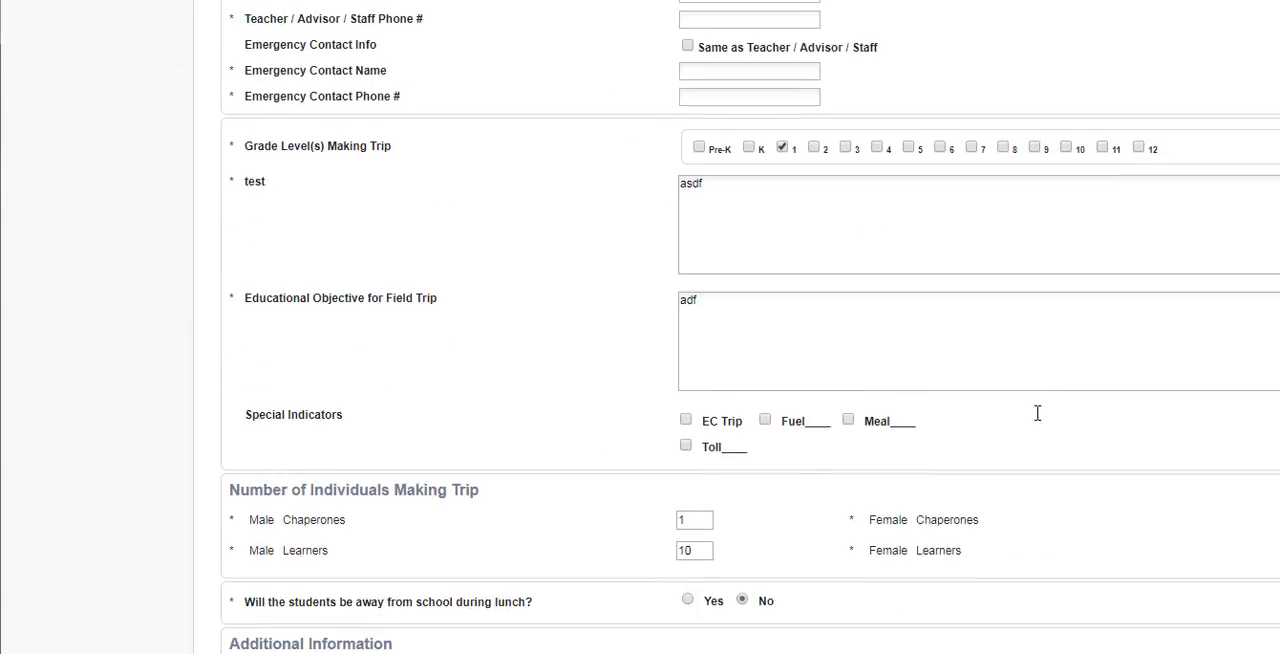
pyautogui.scroll(-15, 1030, 420)
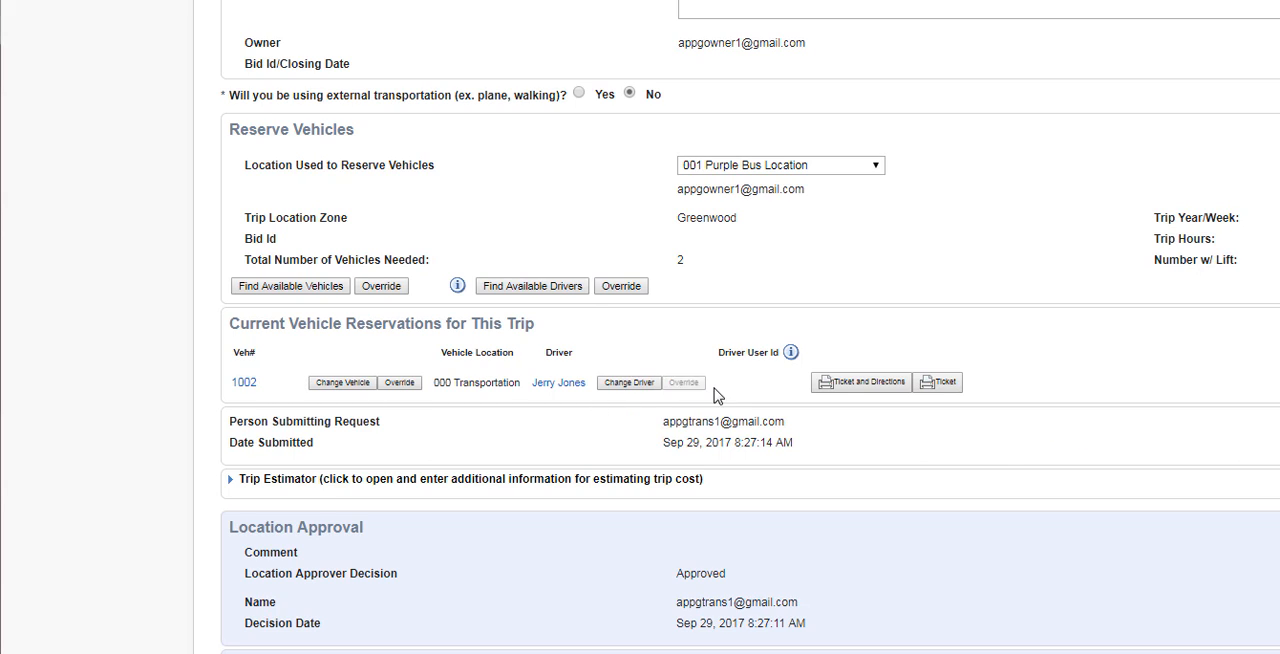
pyautogui.click(638, 389)
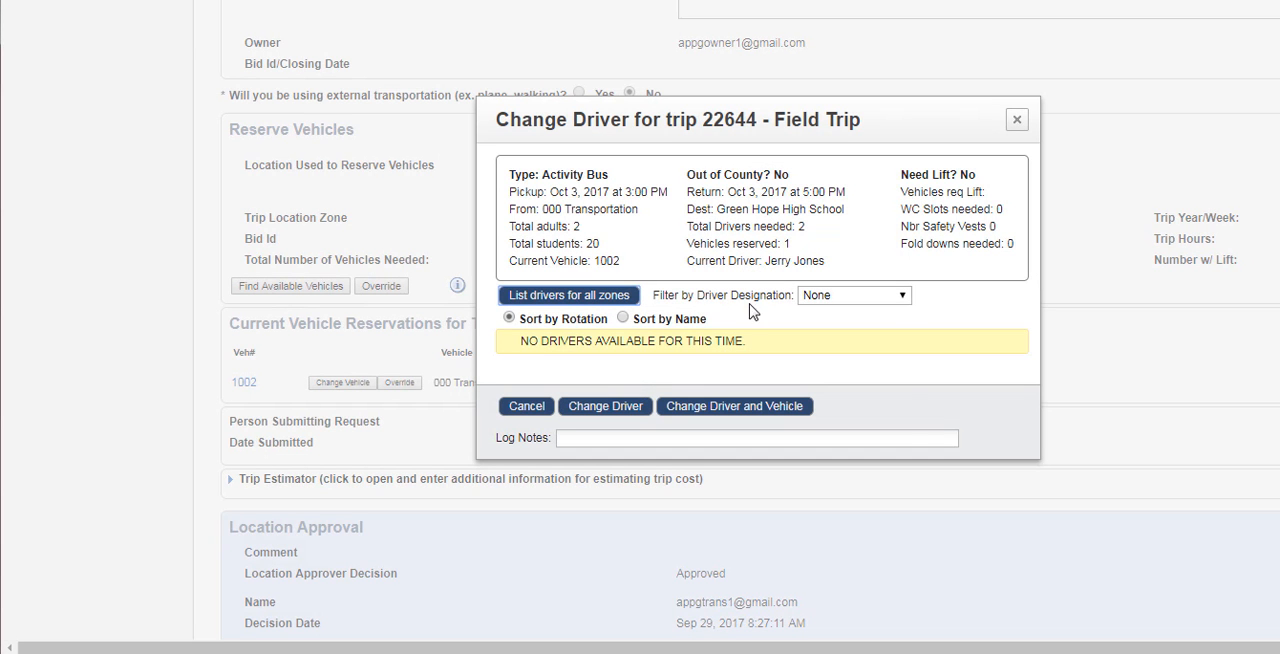
pyautogui.click(901, 296)
pyautogui.click(854, 314)
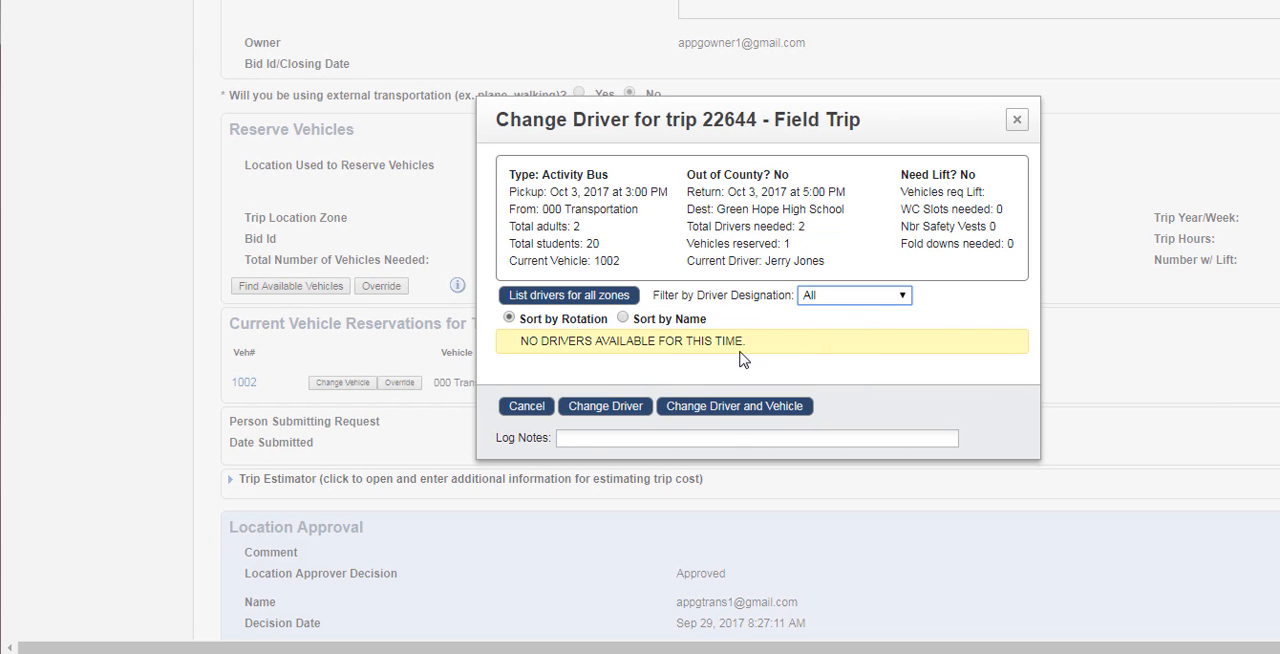
pyautogui.click(506, 381)
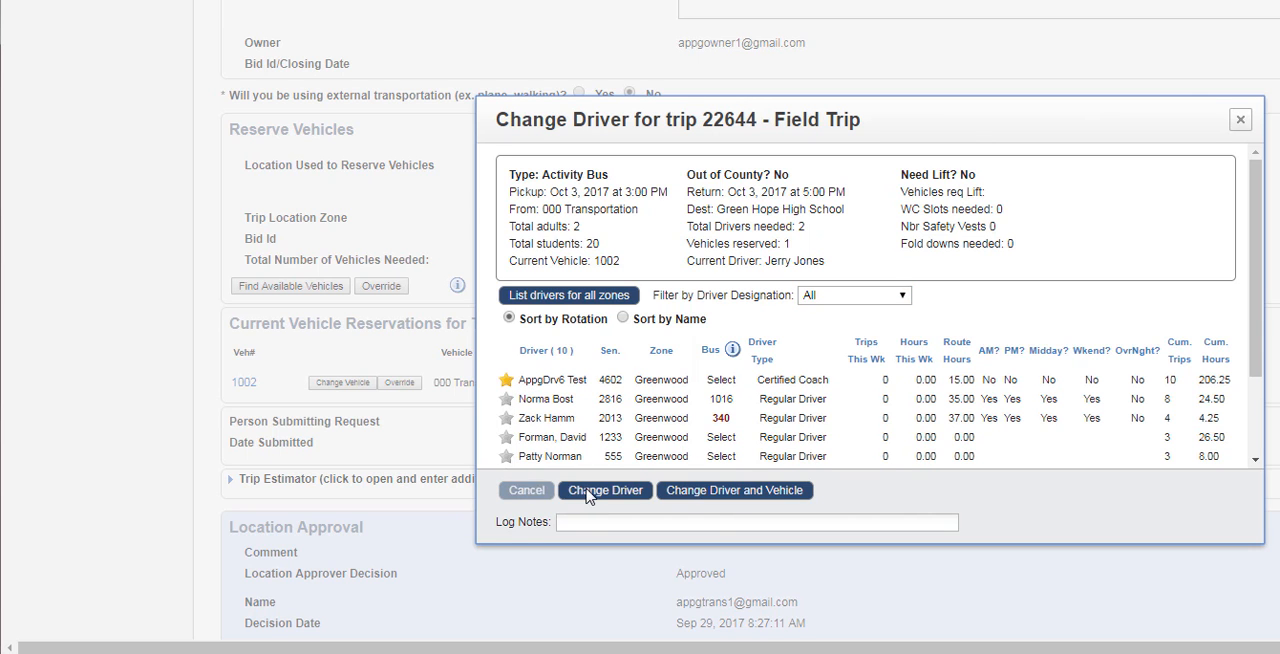
pyautogui.click(598, 492)
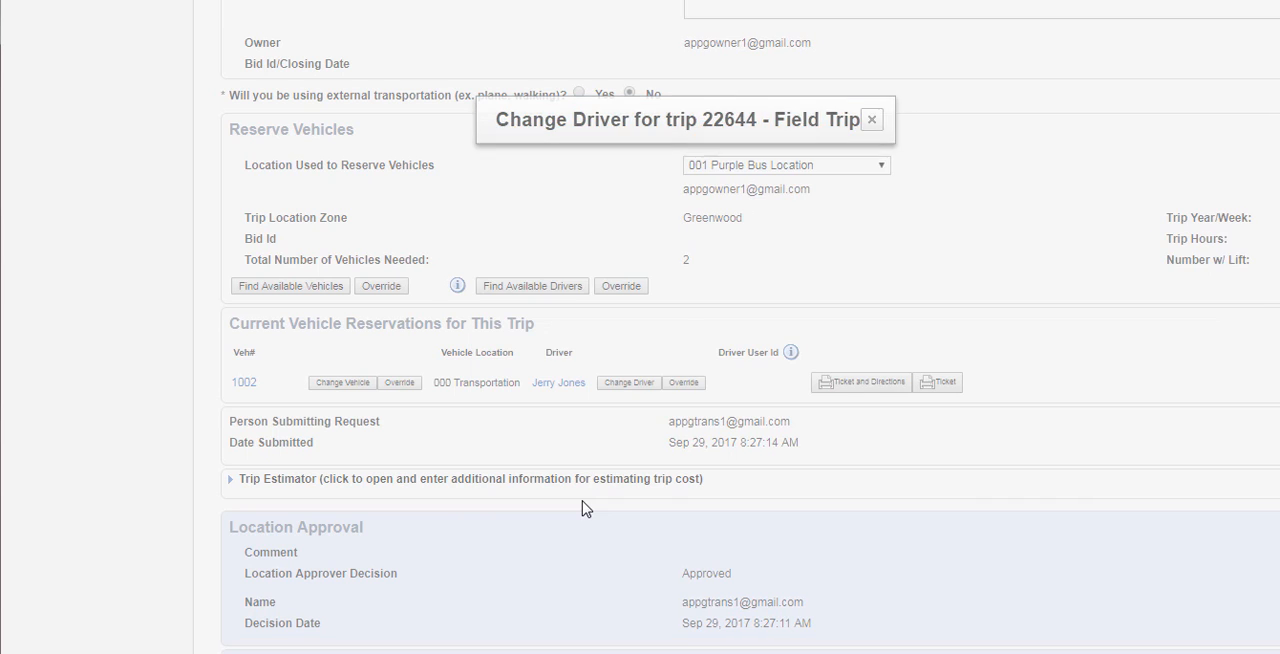